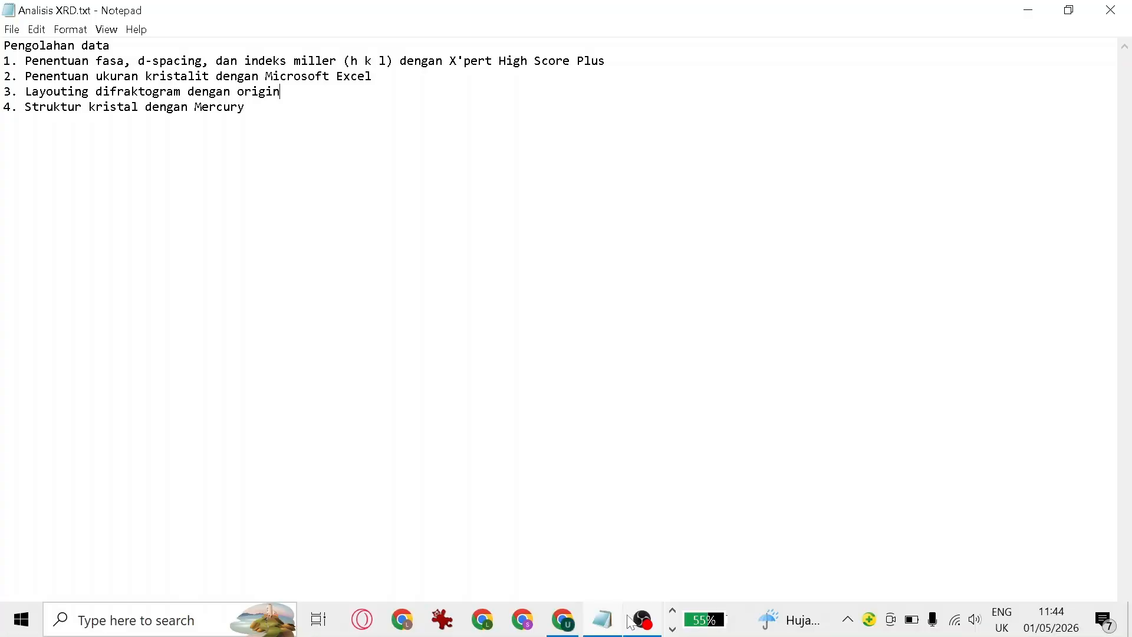
- Launch X'Pert HighScore Plus and open its database manager
click(574, 628)
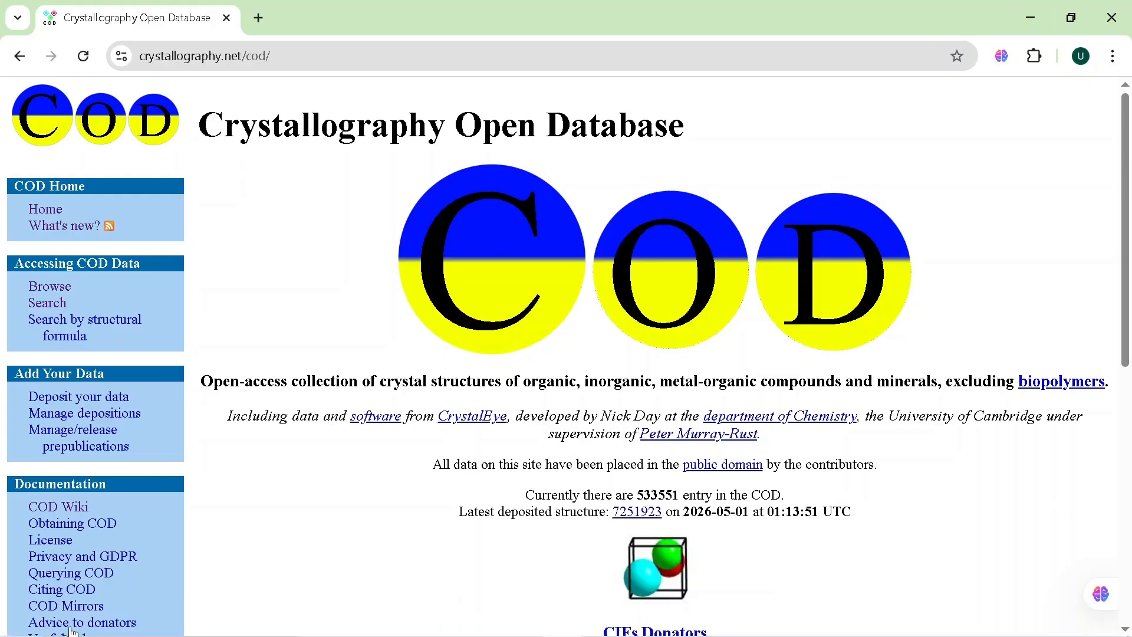
click(168, 622)
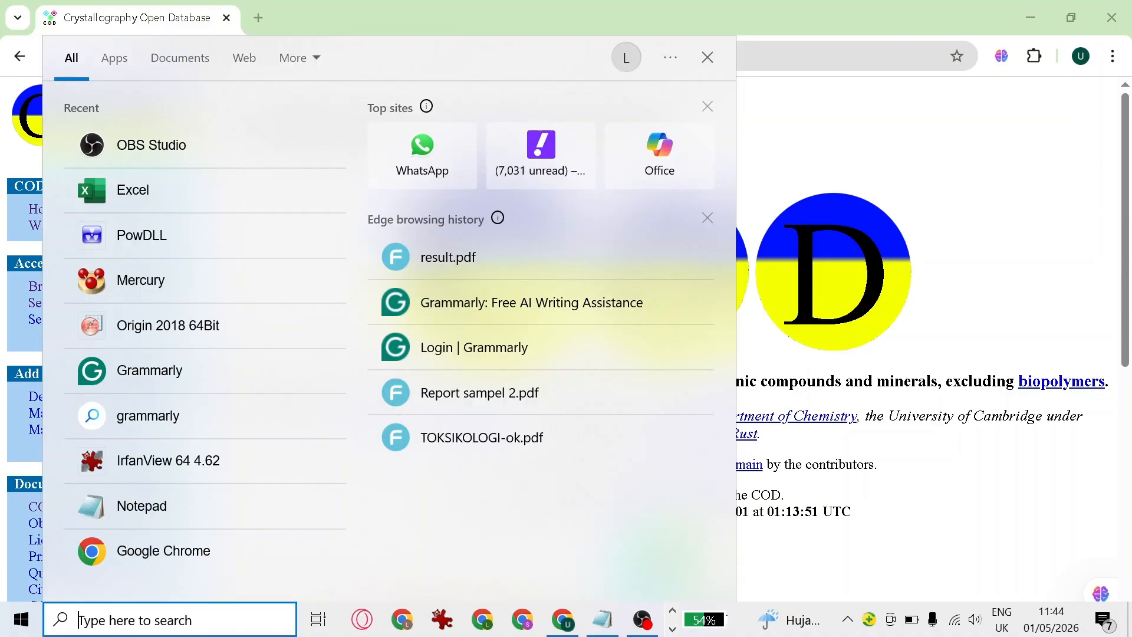
text(xp)
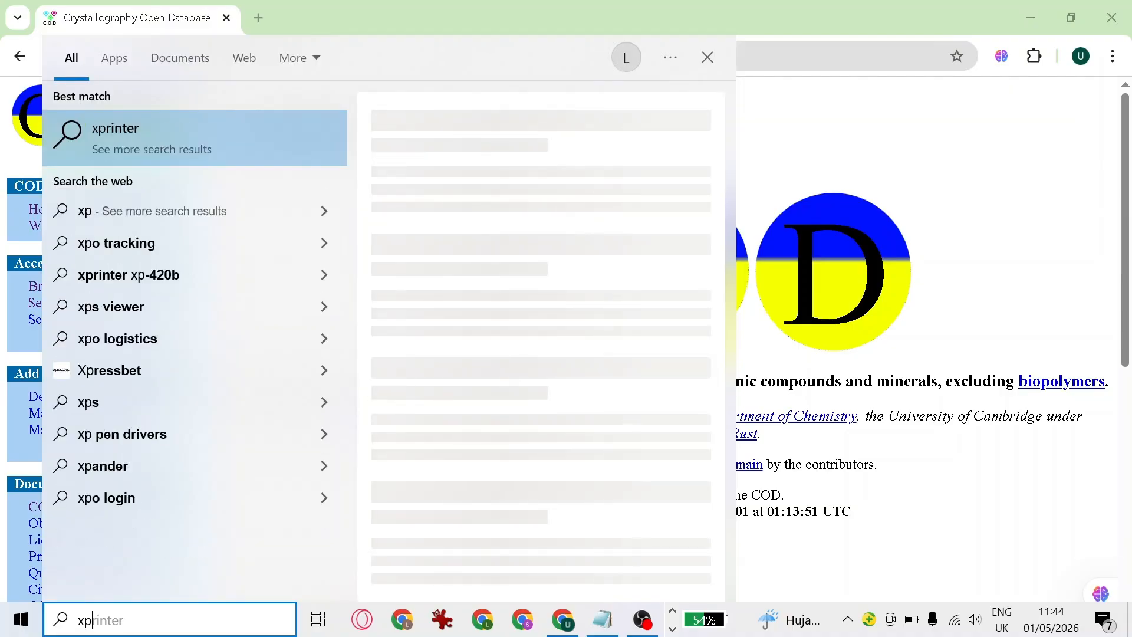
text(ert)
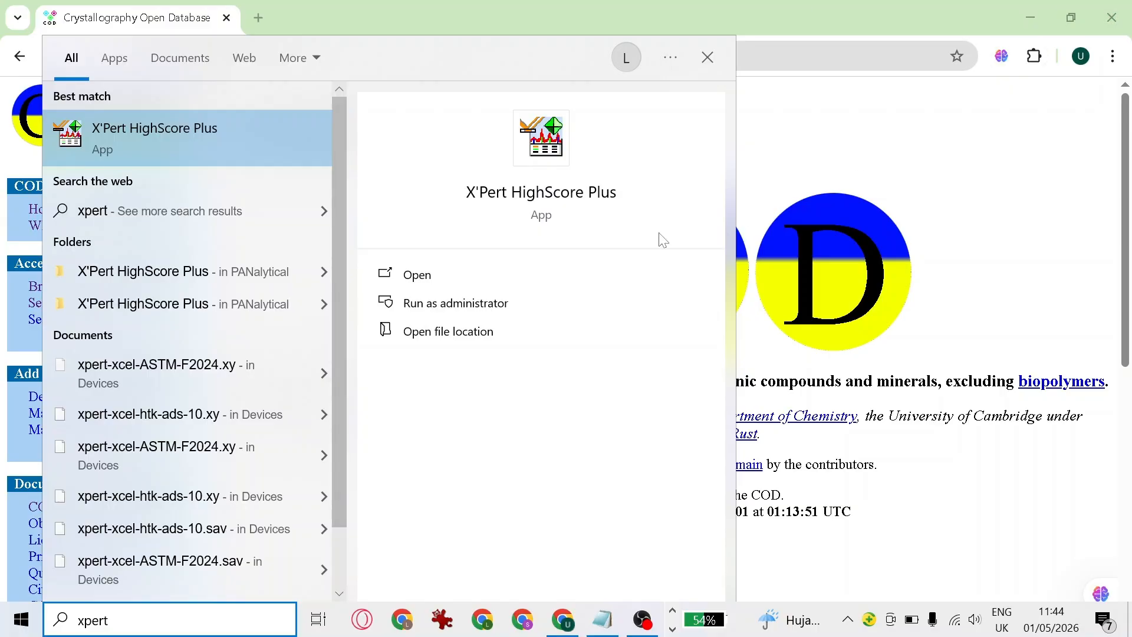
click(532, 191)
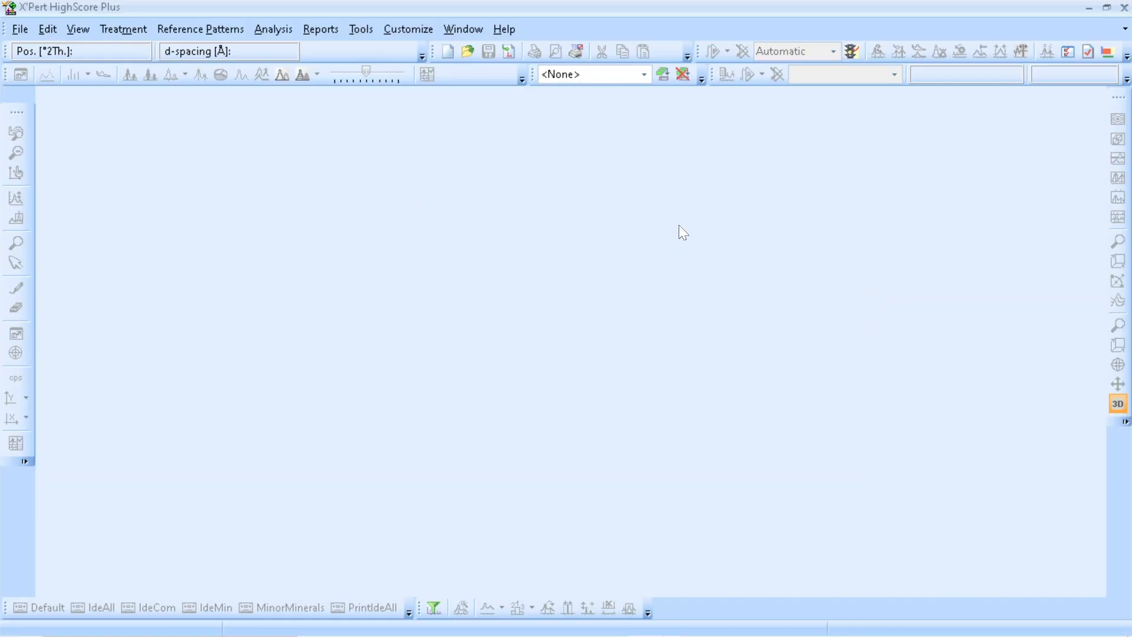
click(422, 25)
click(453, 121)
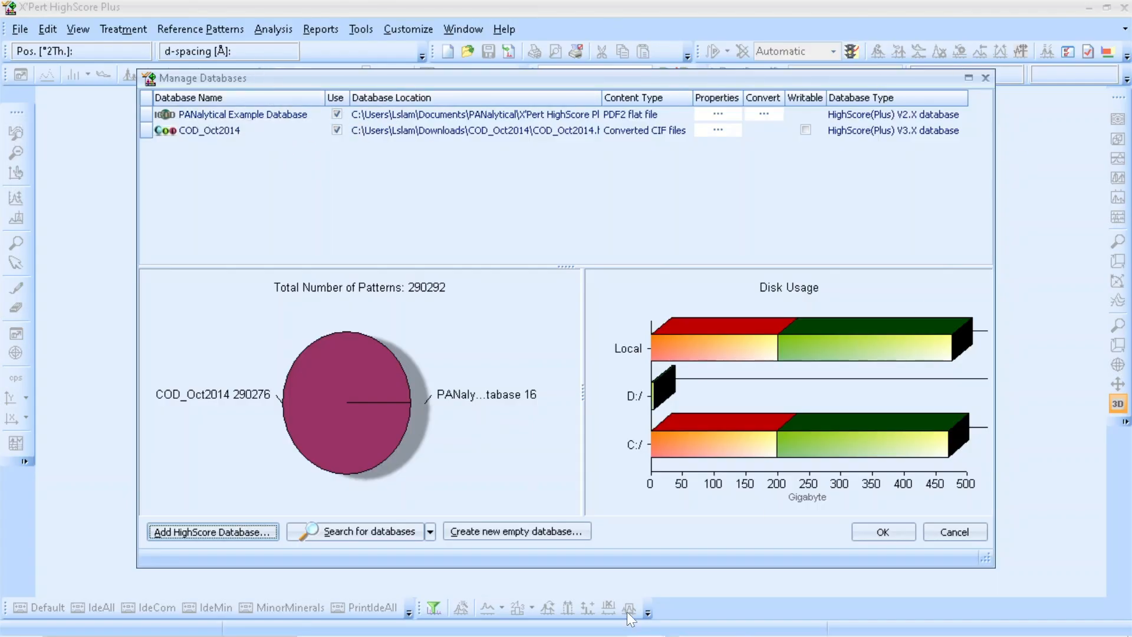
- Switch to the Crystallography Open Database site in Chrome and open PANalytical's October 2014 database release from the news page
click(644, 620)
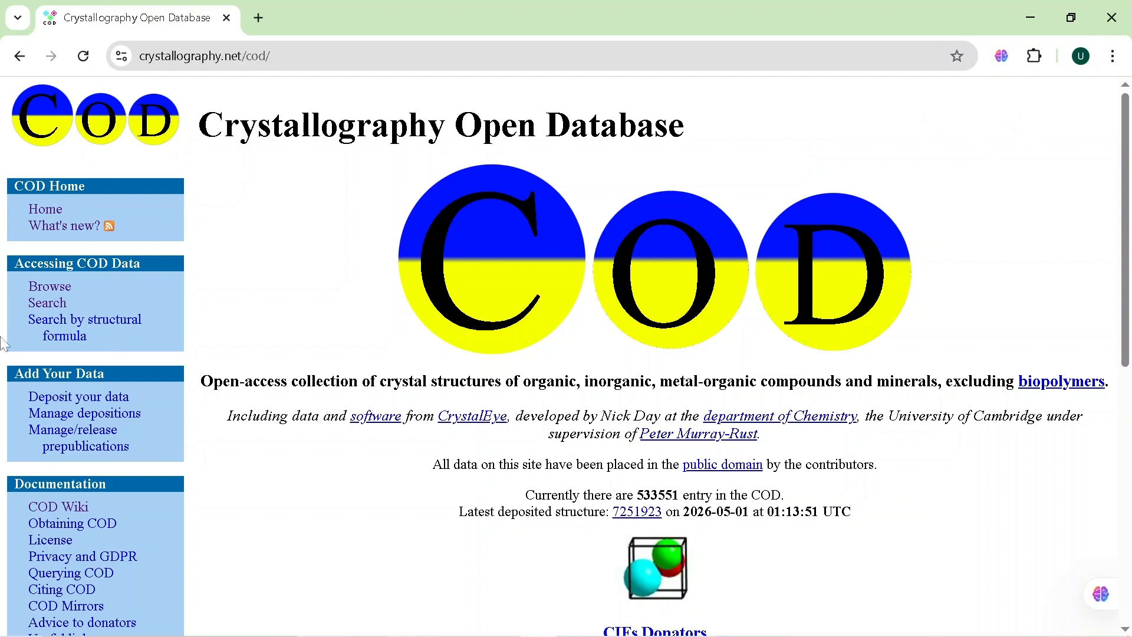
click(72, 230)
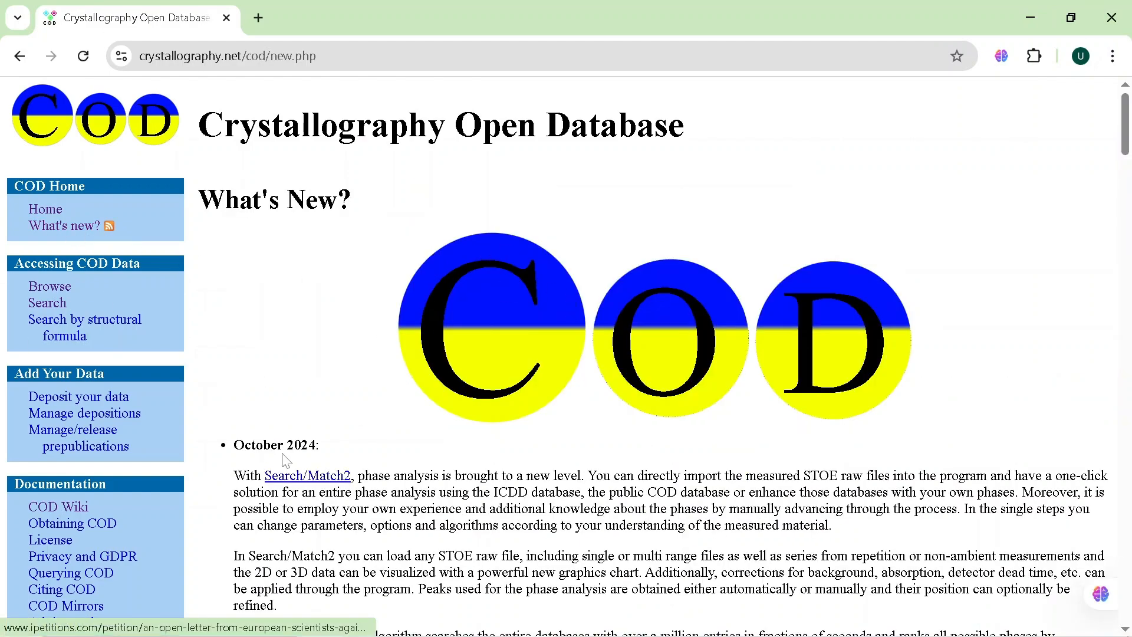
scroll(472, 406, down, 6)
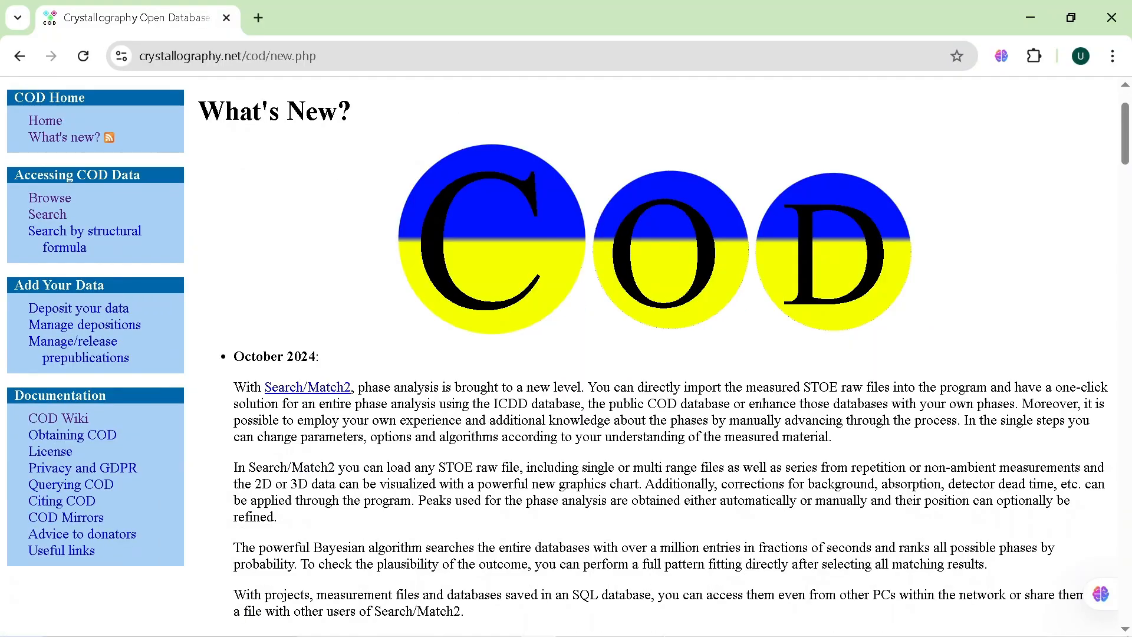
scroll(514, 378, up, 1)
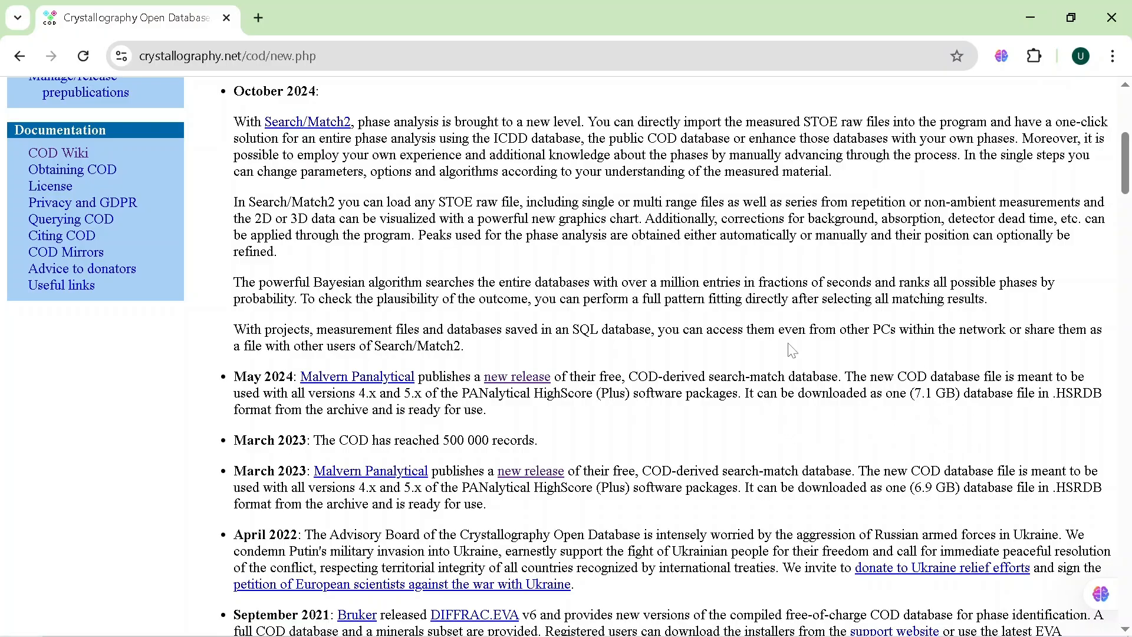
scroll(793, 351, down, 4)
scroll(672, 354, down, 9)
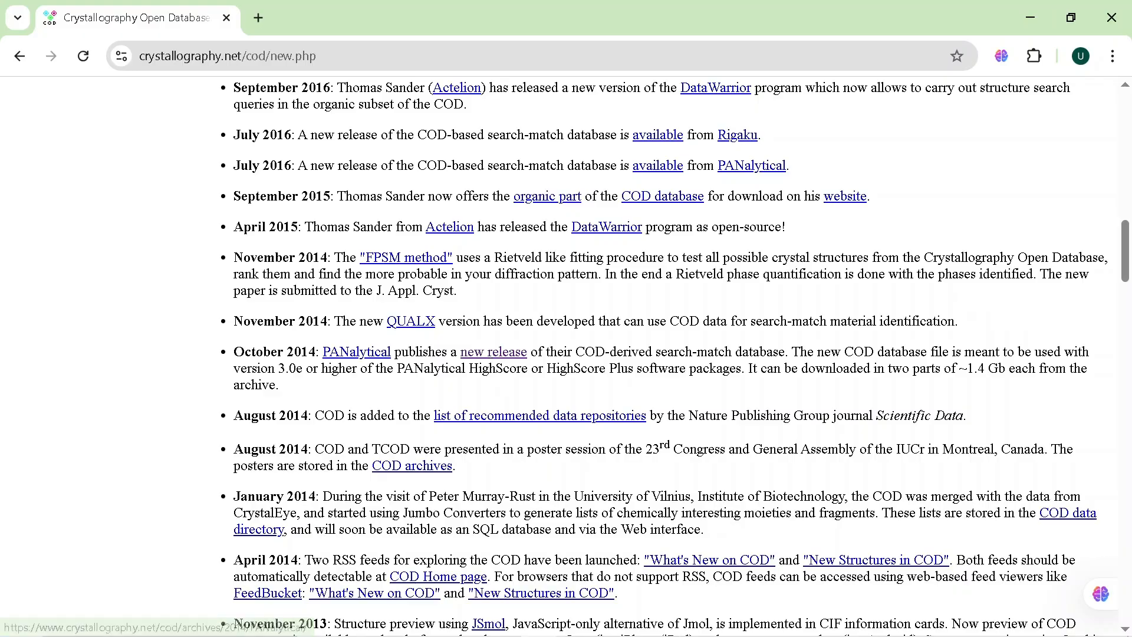
click(476, 353)
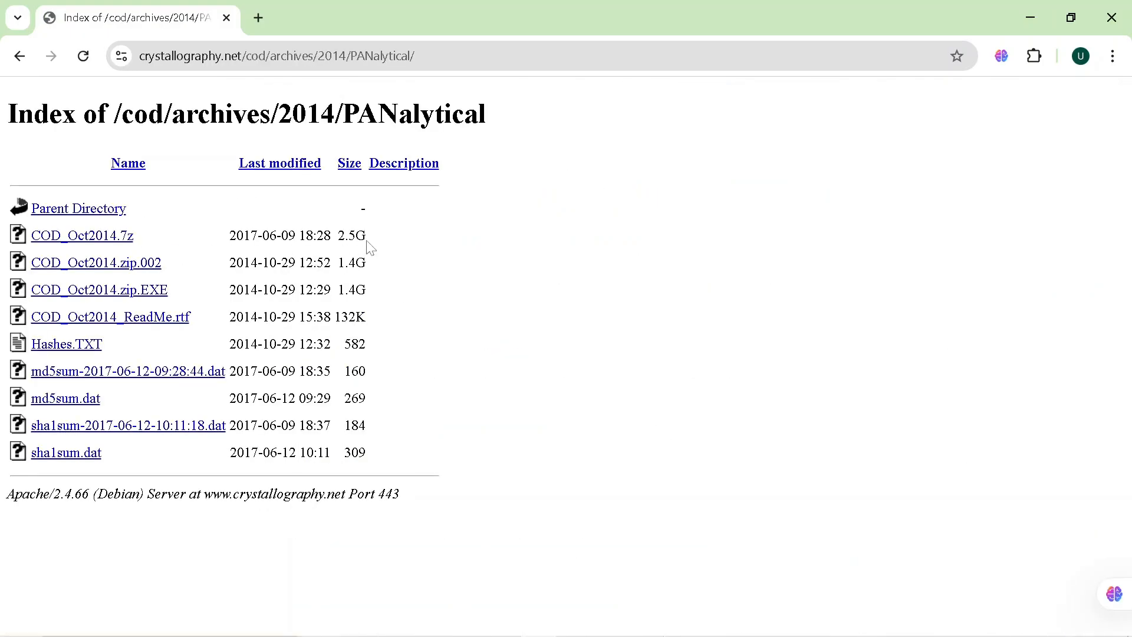
- Start downloading COD_Oct2014.7z from the PANalytical archive and cancel the download
click(102, 239)
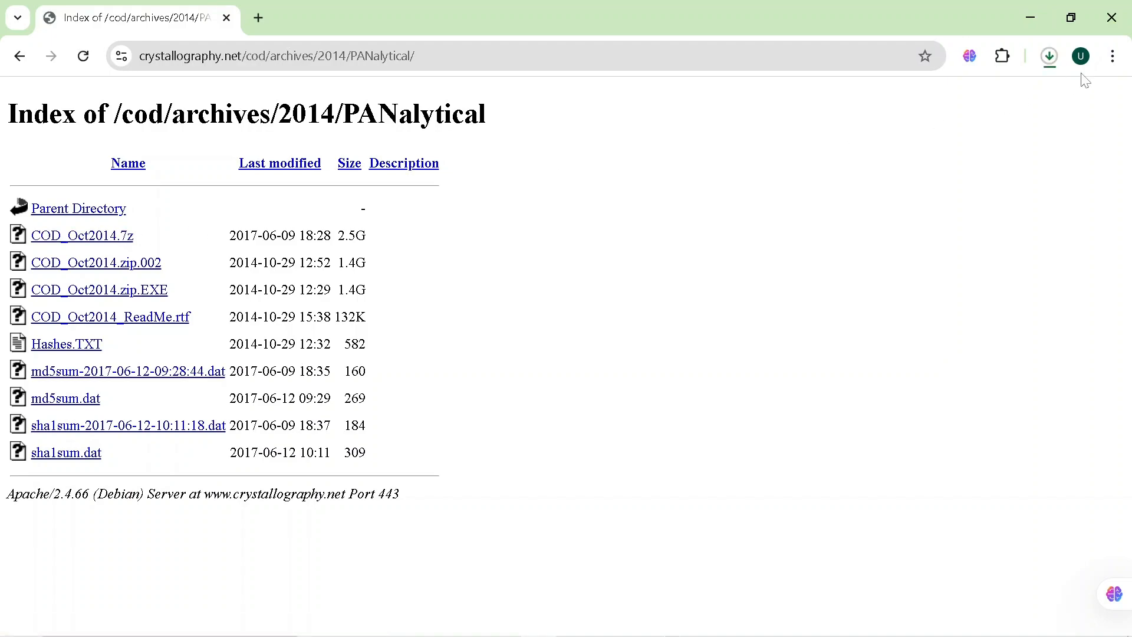
click(1049, 56)
click(989, 133)
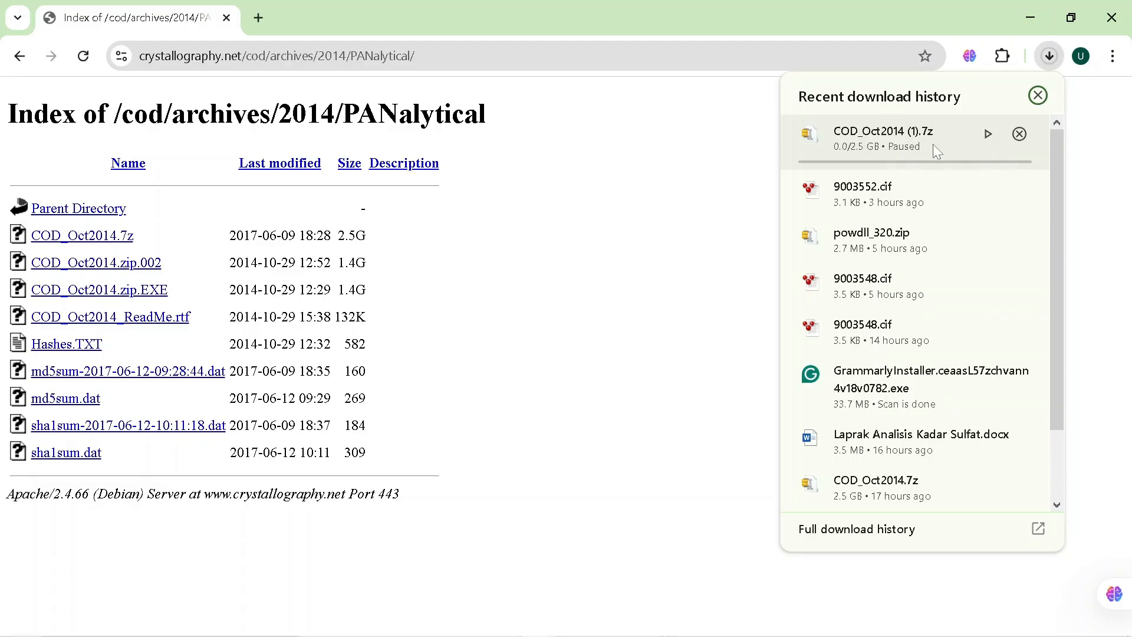
click(1018, 135)
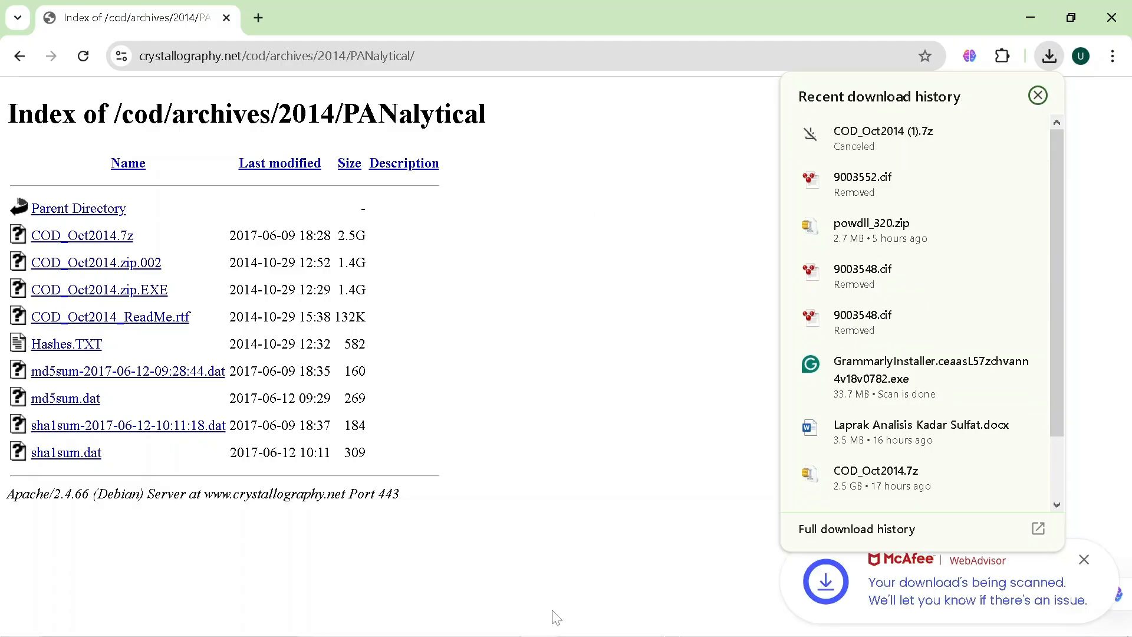
- Switch to File Explorer and locate COD_Oct2014.hsrdb in the extracted COD_Oct2014 folder under Downloads, checking the archive's extraction options
click(671, 628)
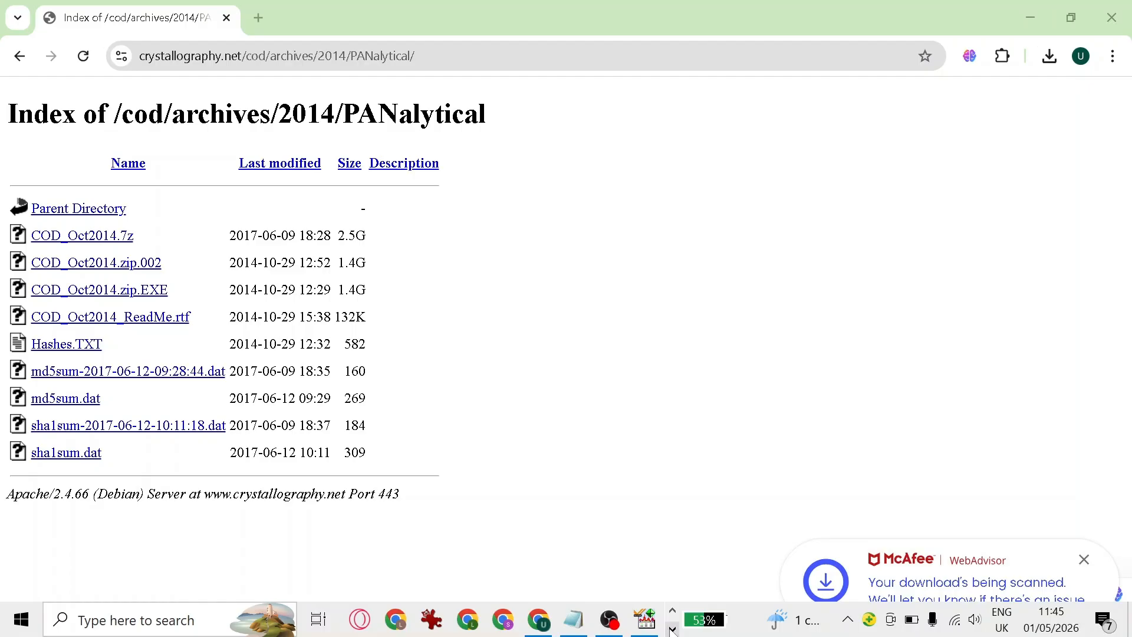
click(644, 619)
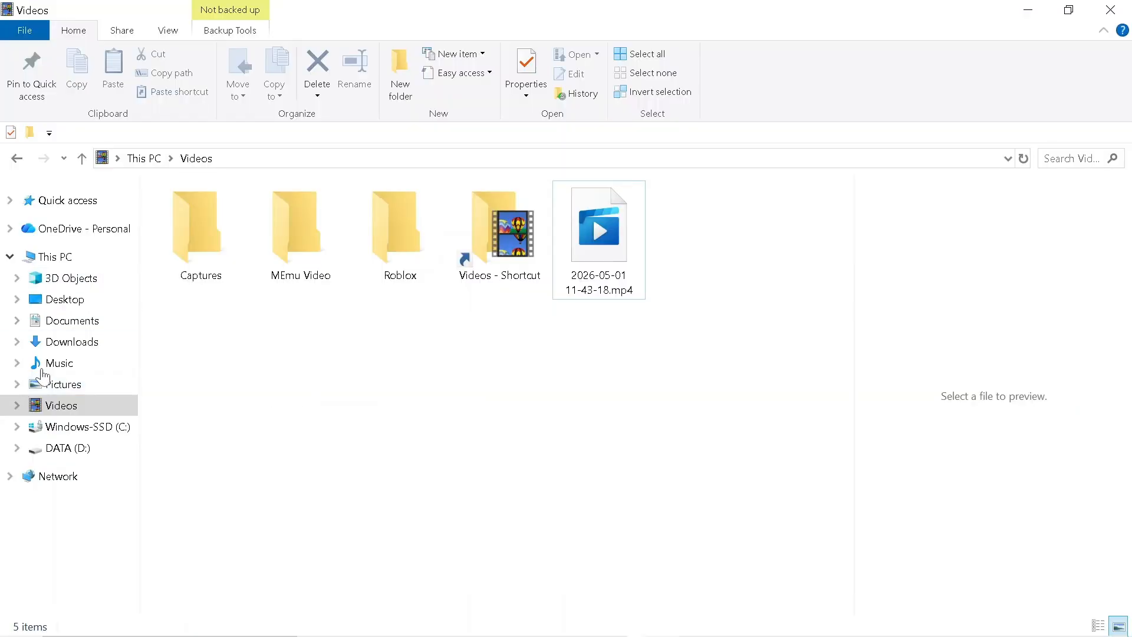
click(63, 344)
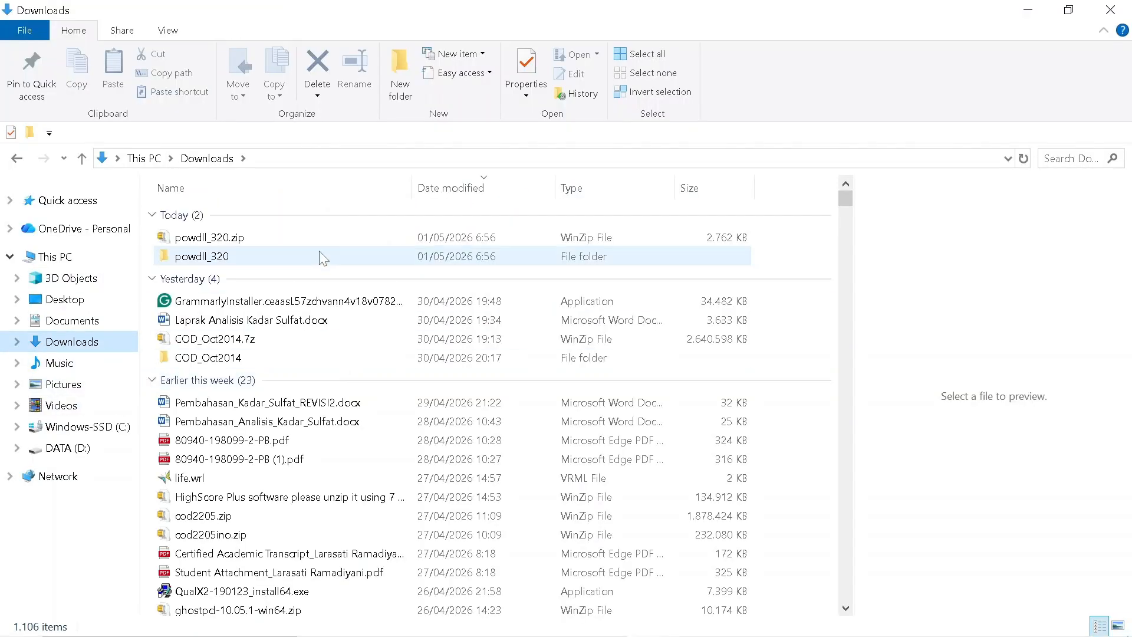
click(324, 343)
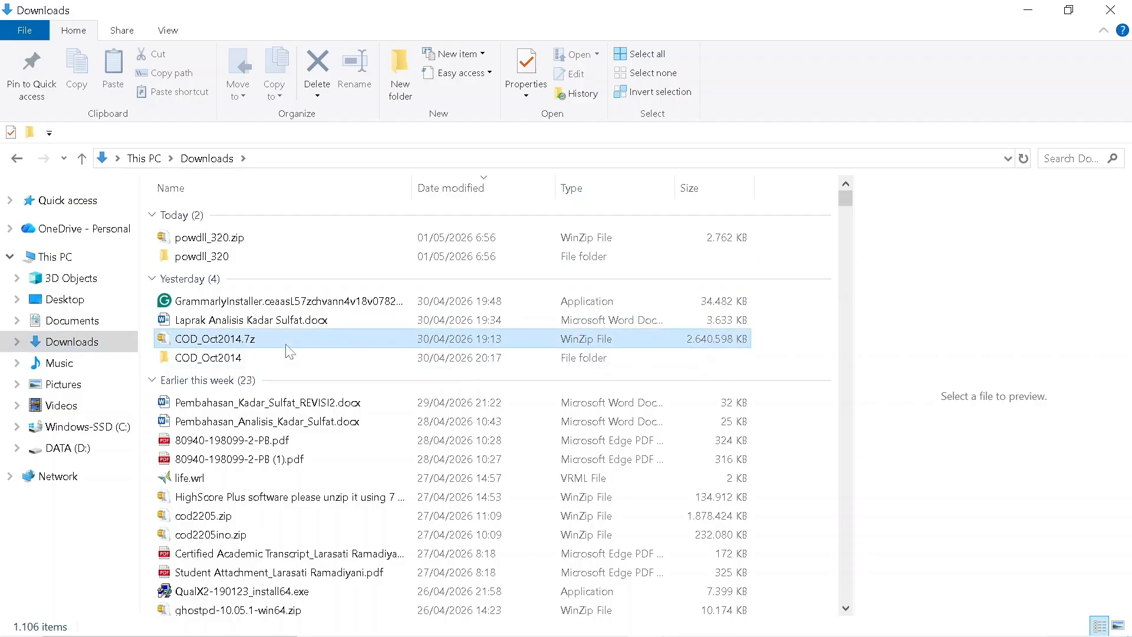
right_click(348, 348)
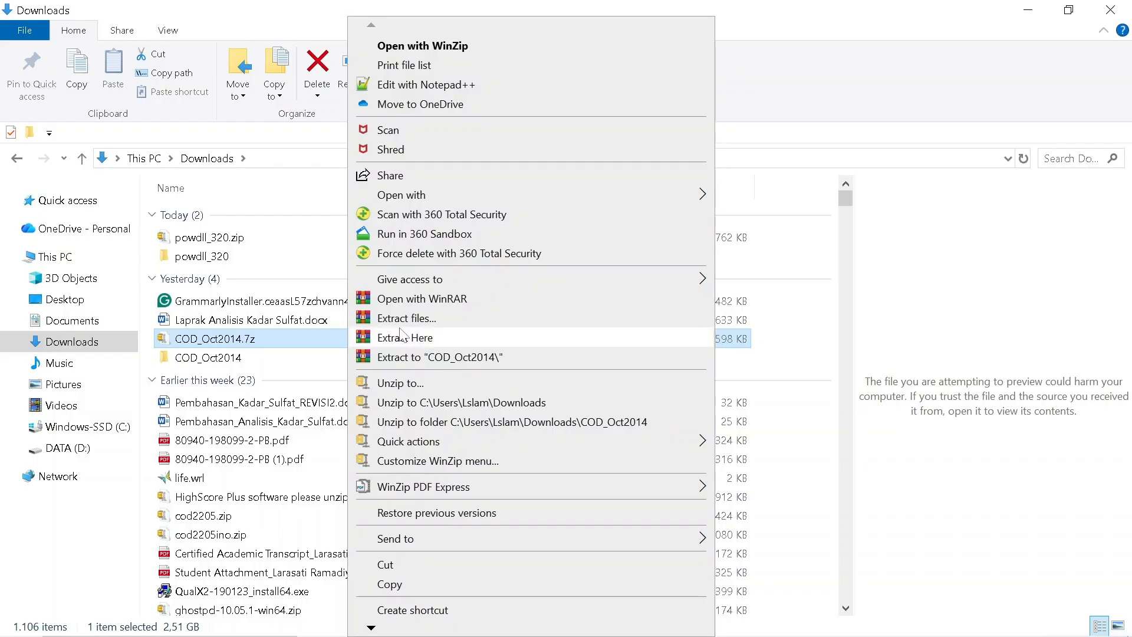
click(251, 358)
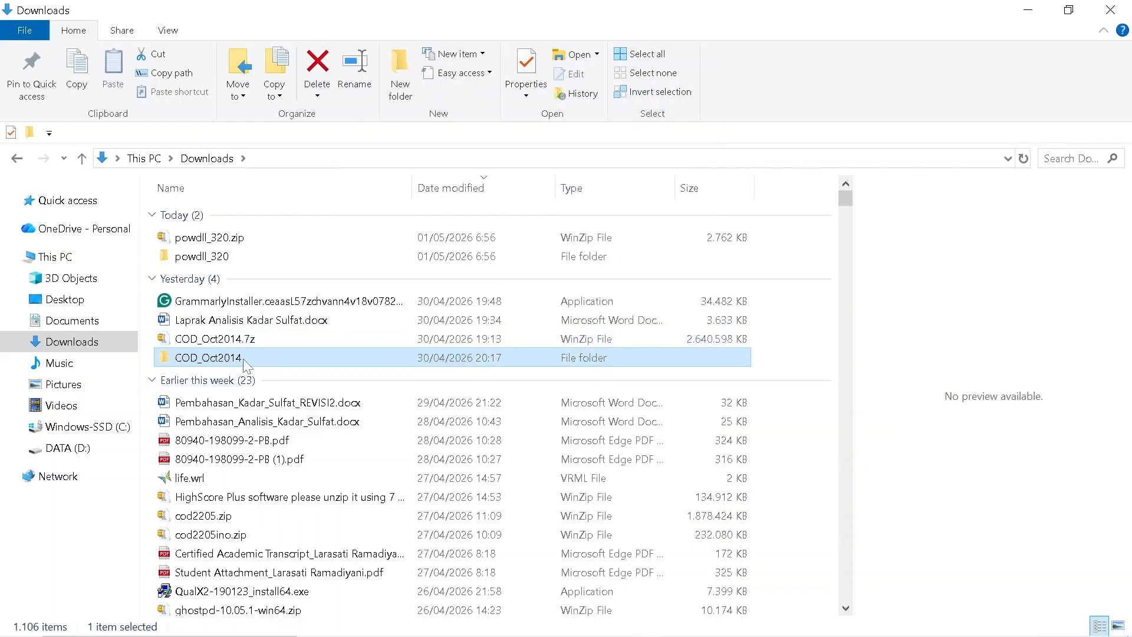
double_click(243, 359)
click(278, 222)
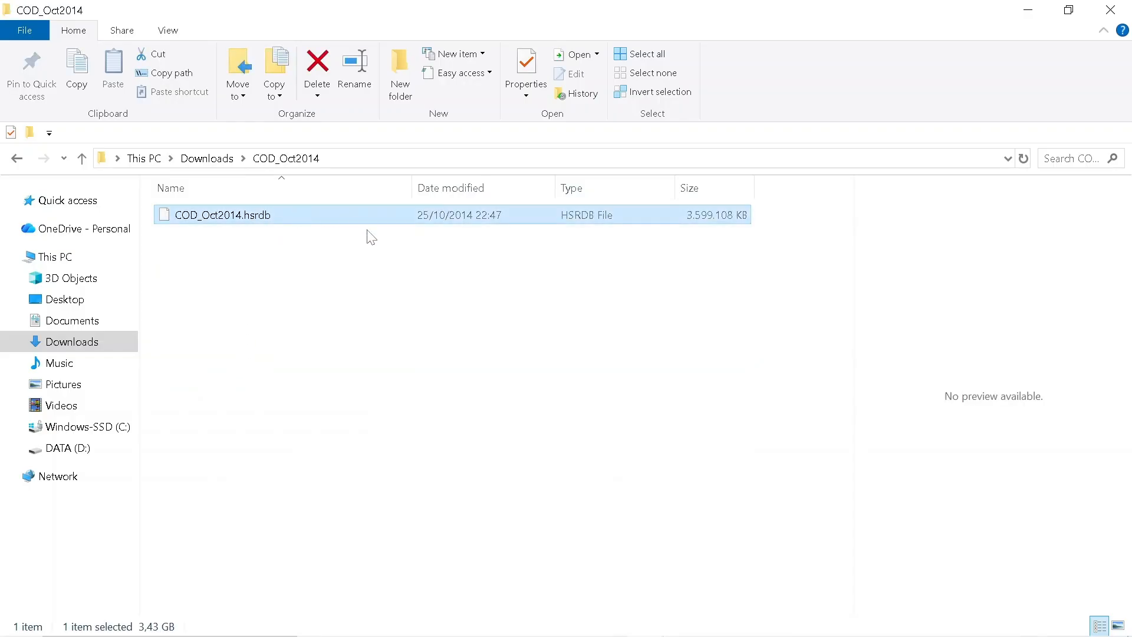
- Switch to X'Pert HighScore Plus, add COD_Oct2014.hsrdb from Downloads\COD_Oct2014 as a HighScore database, and accept the database settings
mouse_move(530, 636)
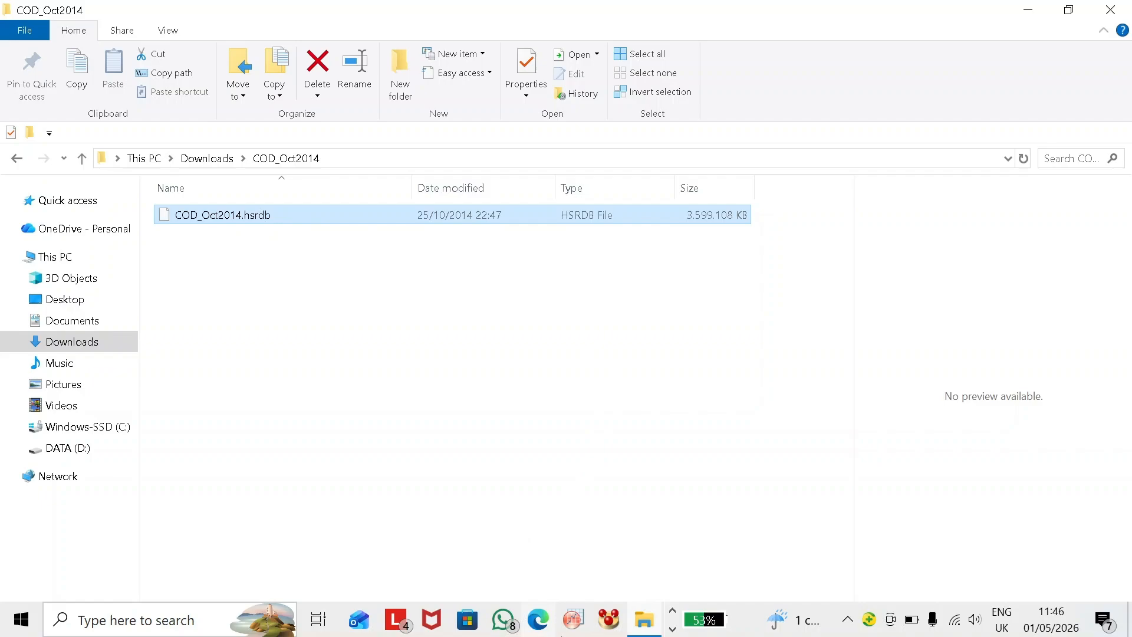
click(672, 628)
click(650, 623)
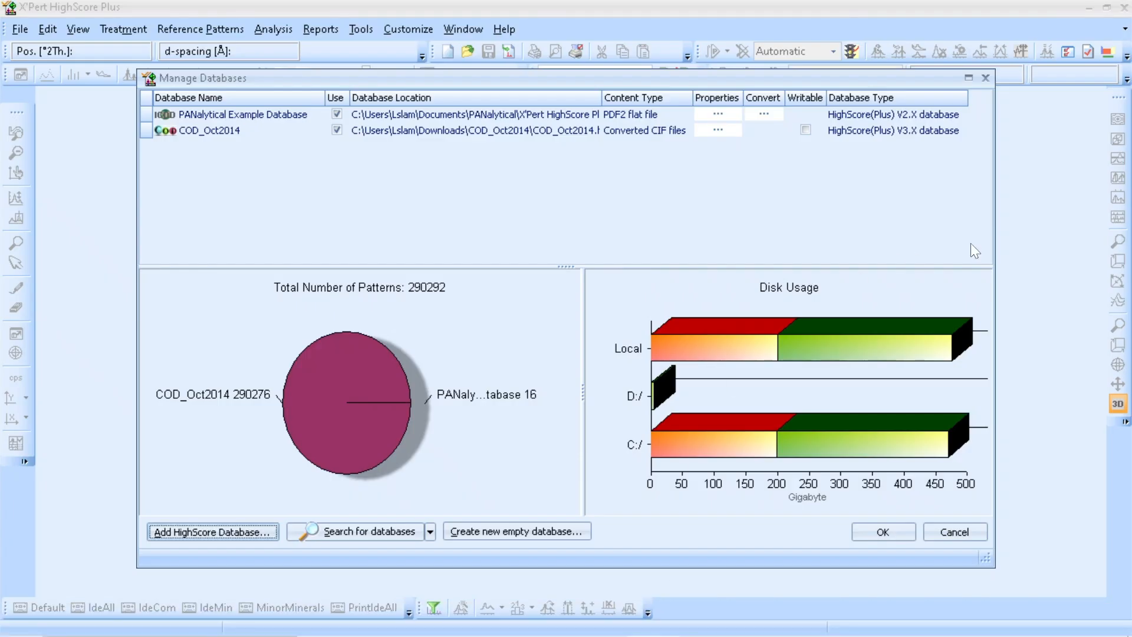
click(203, 534)
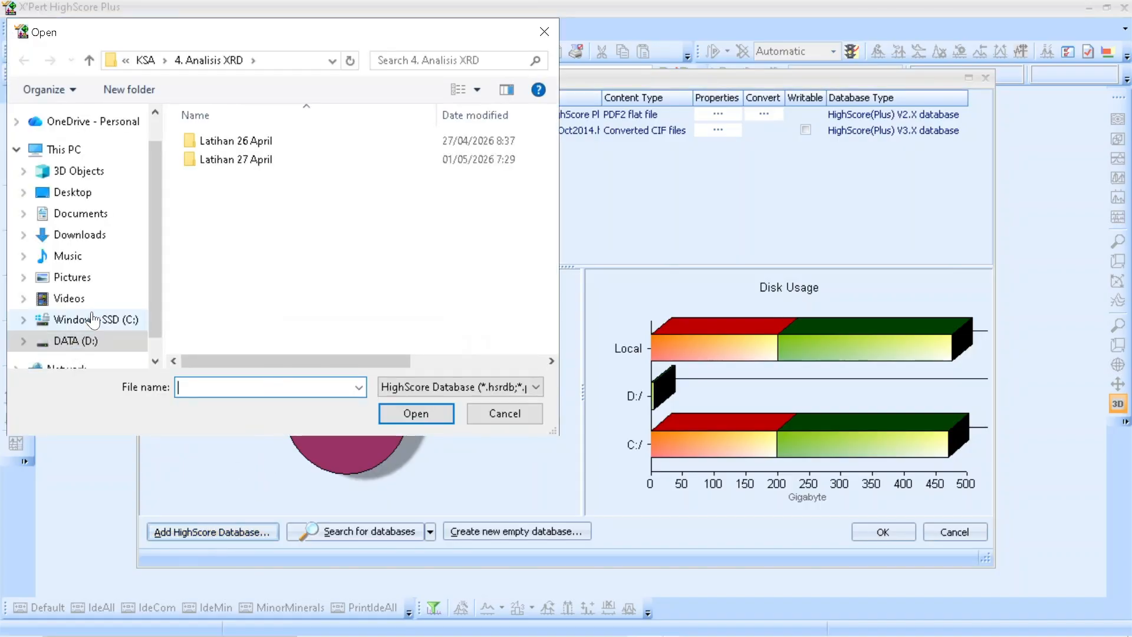
click(110, 230)
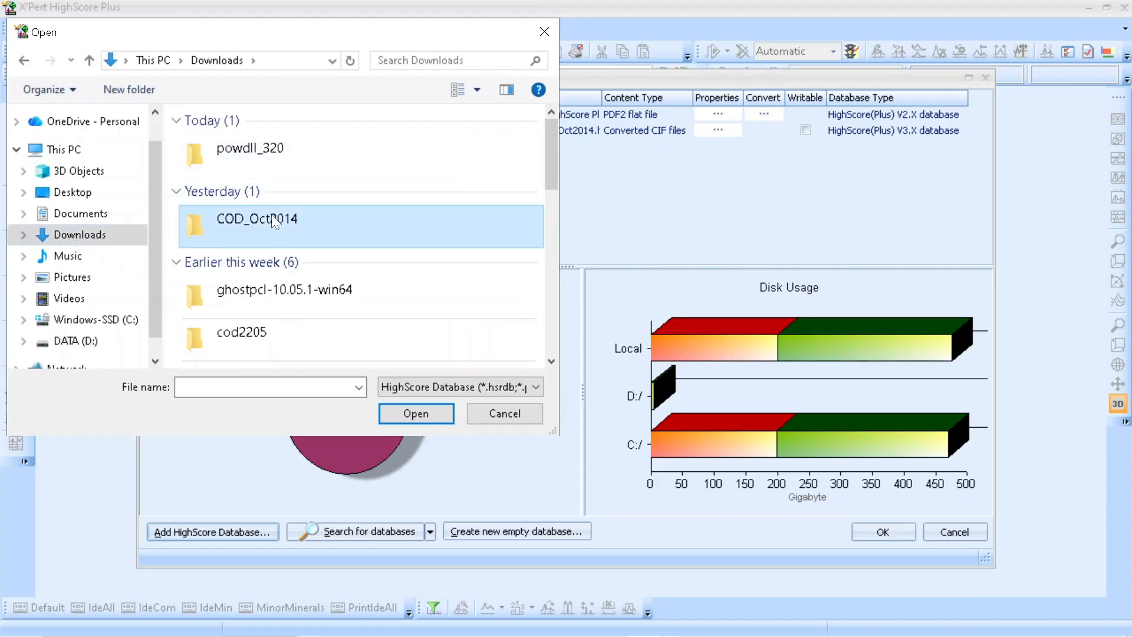
double_click(271, 217)
click(274, 143)
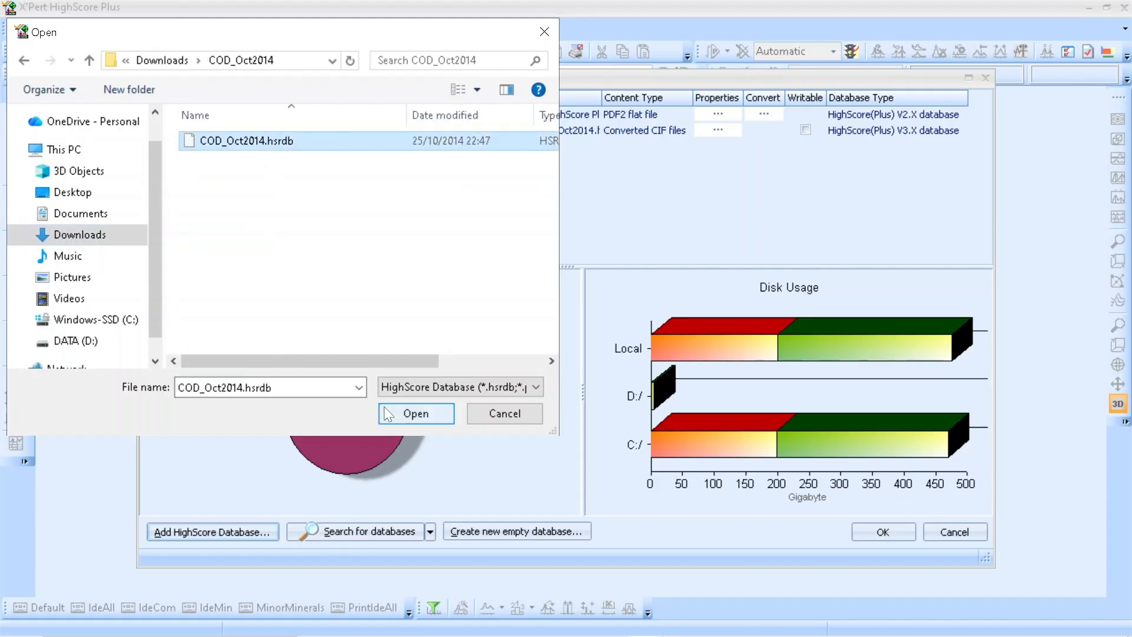
key(Return)
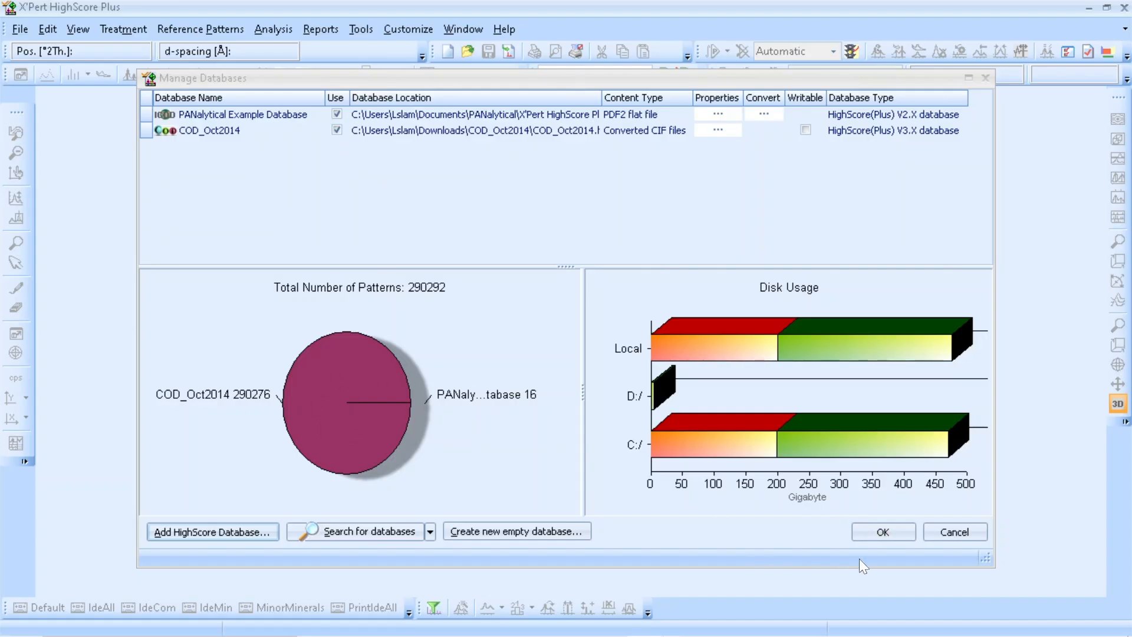
click(878, 531)
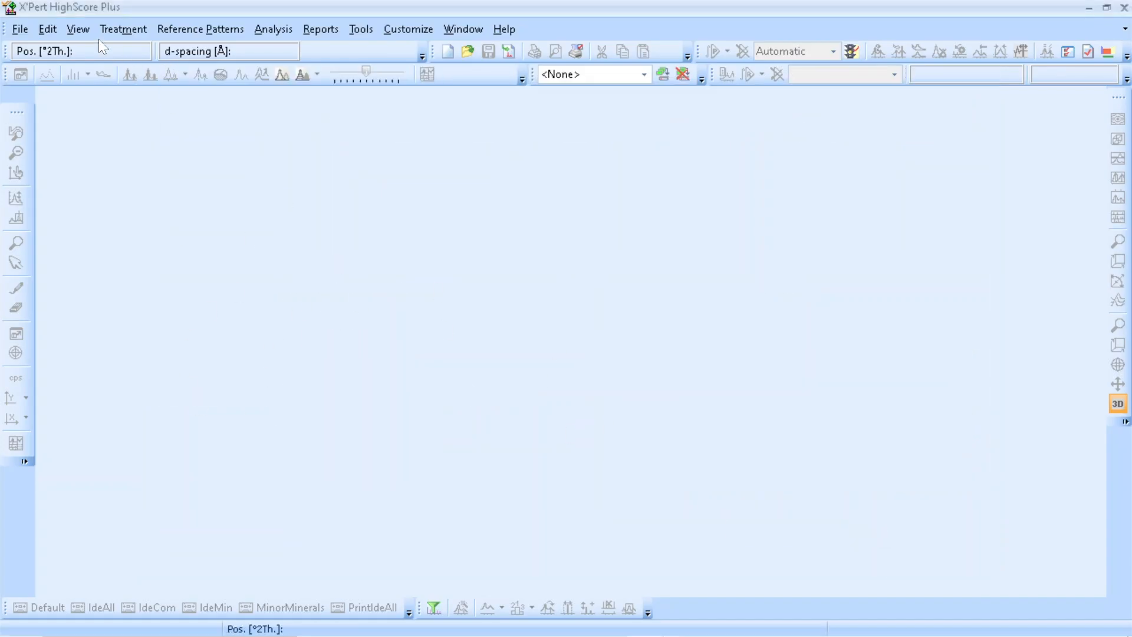
- Open the XRD measurement file 2026 sampel 2.xrdml from the 4. Analisis XRD folder
click(21, 29)
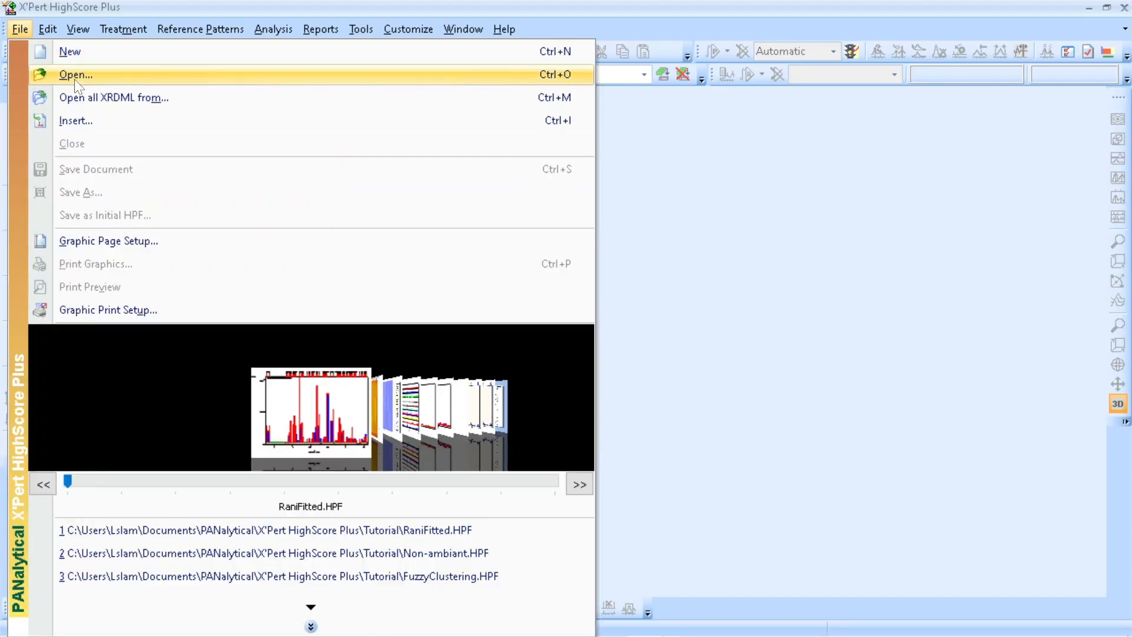
click(72, 79)
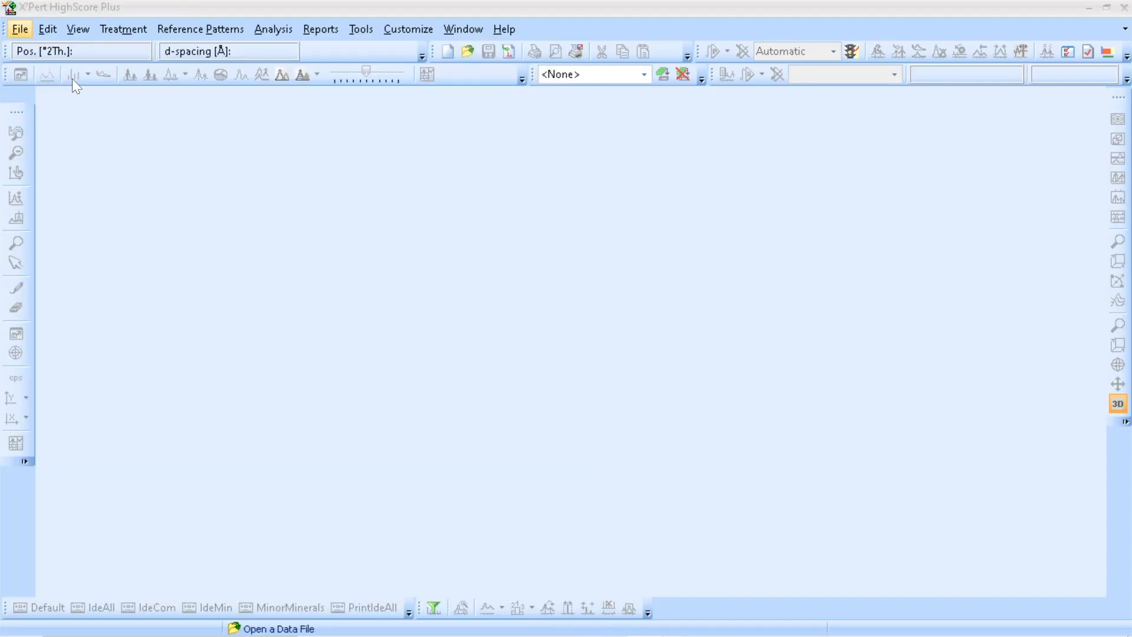
click(244, 179)
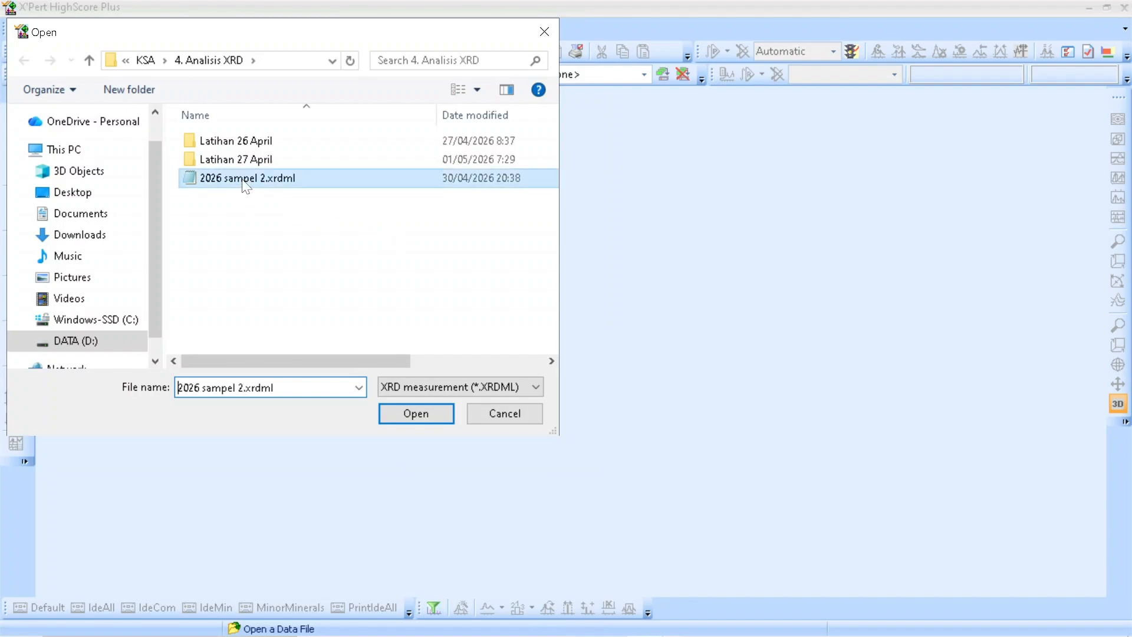
click(416, 413)
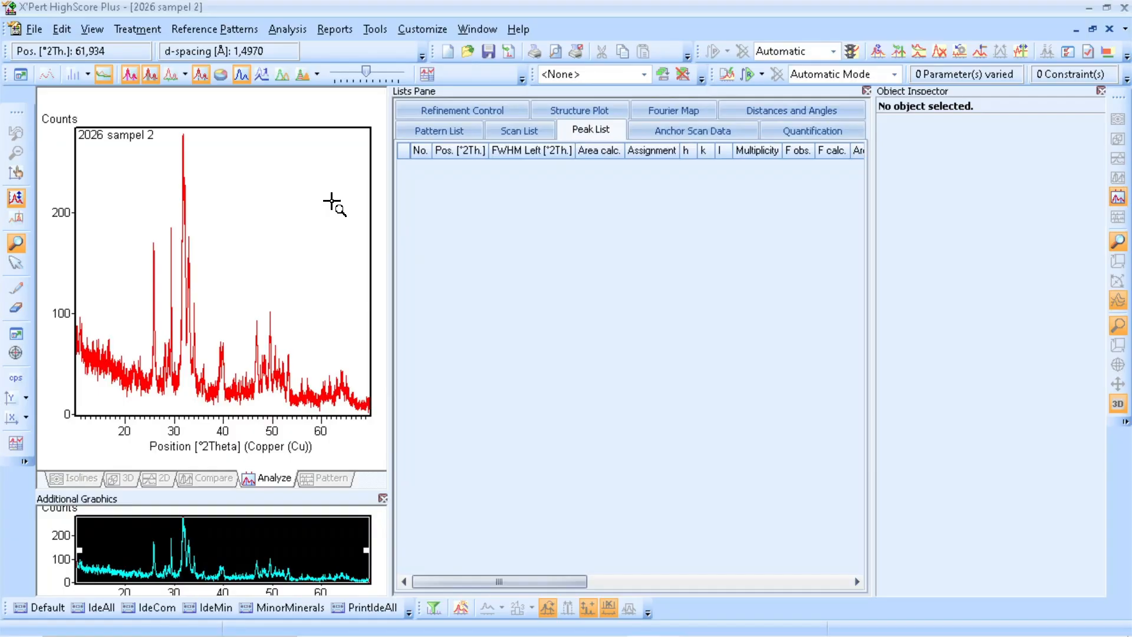
- Determine the scan's background automatically with granularity 20, bending factor 22 and smoothed input data, and accept it
click(131, 27)
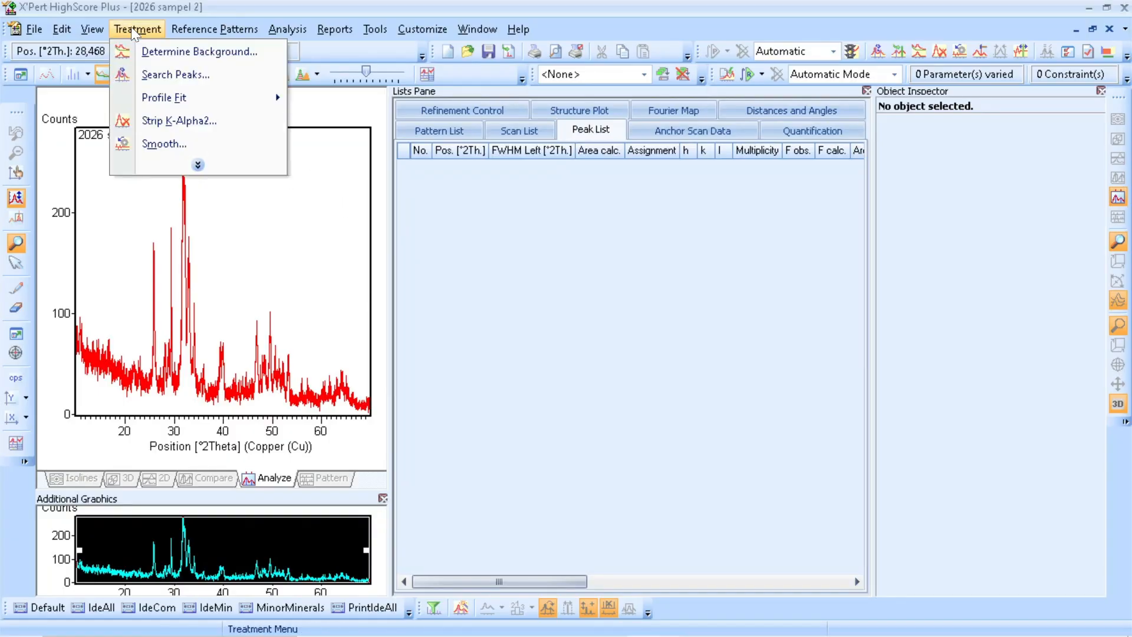
click(152, 53)
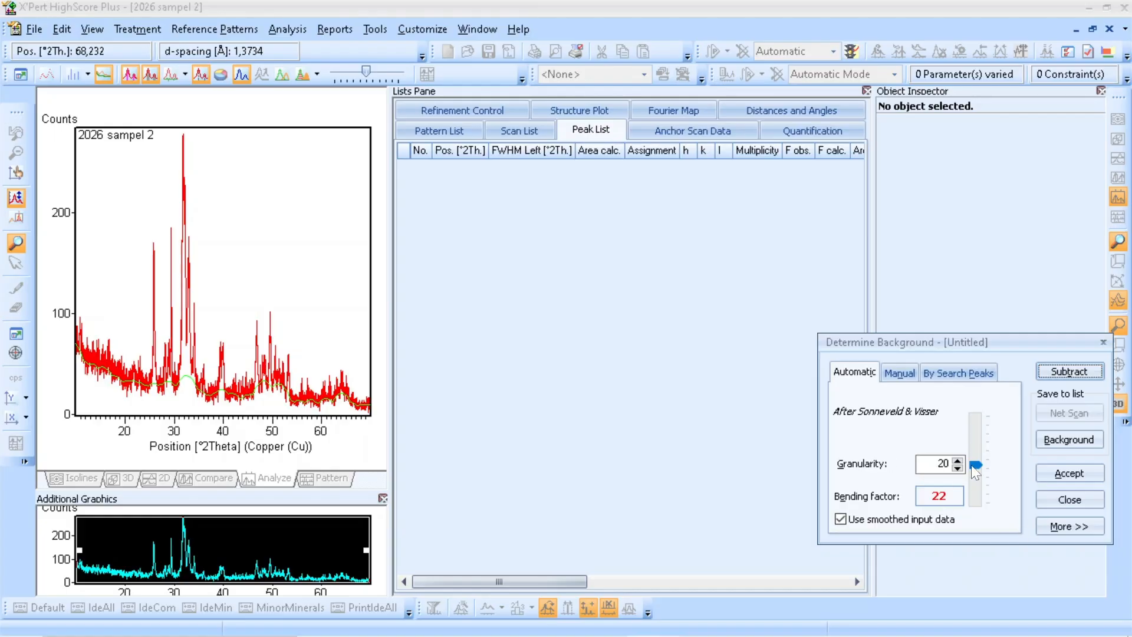
drag(974, 466, 974, 464)
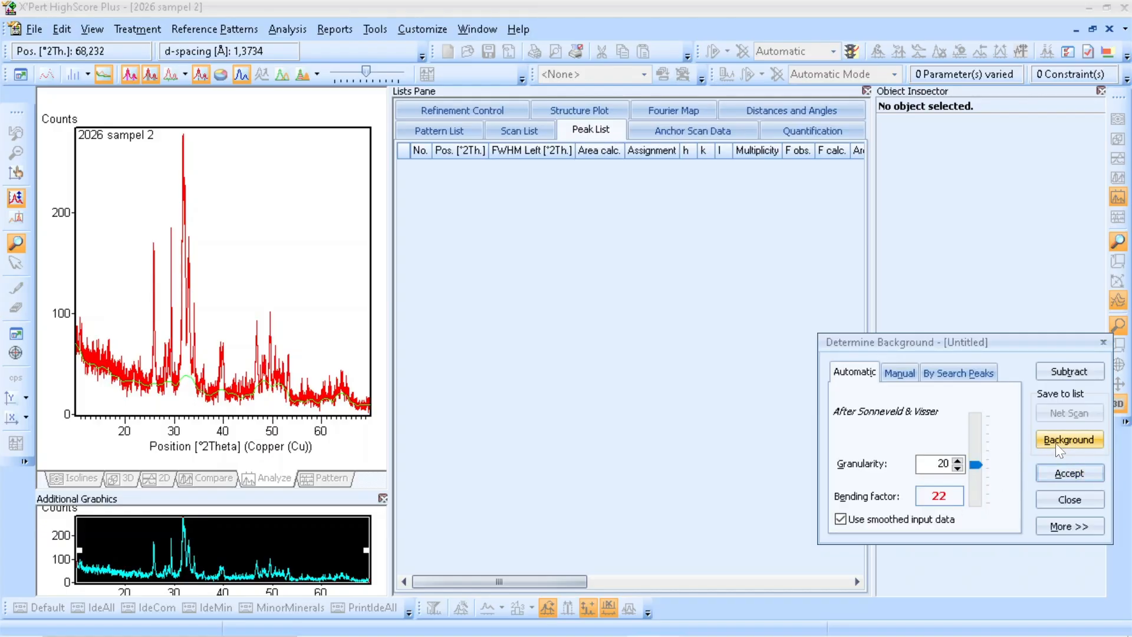
click(1068, 473)
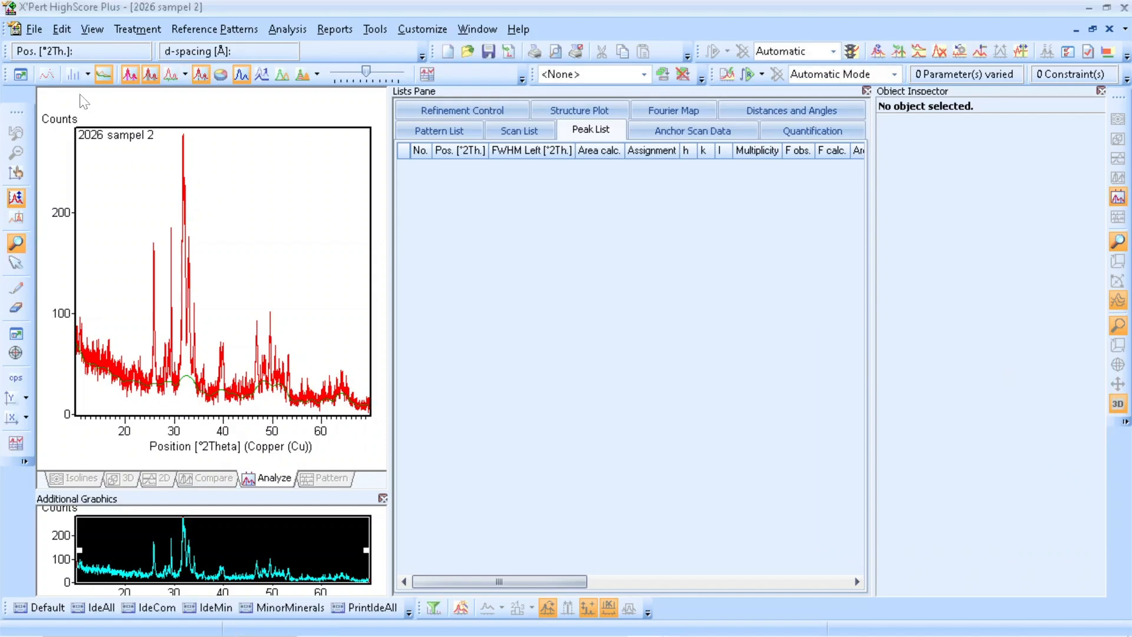
- Smooth the scan with a quintic polynomial, convolution range 7 and peaks omitted, and replace the original data
click(120, 30)
click(180, 143)
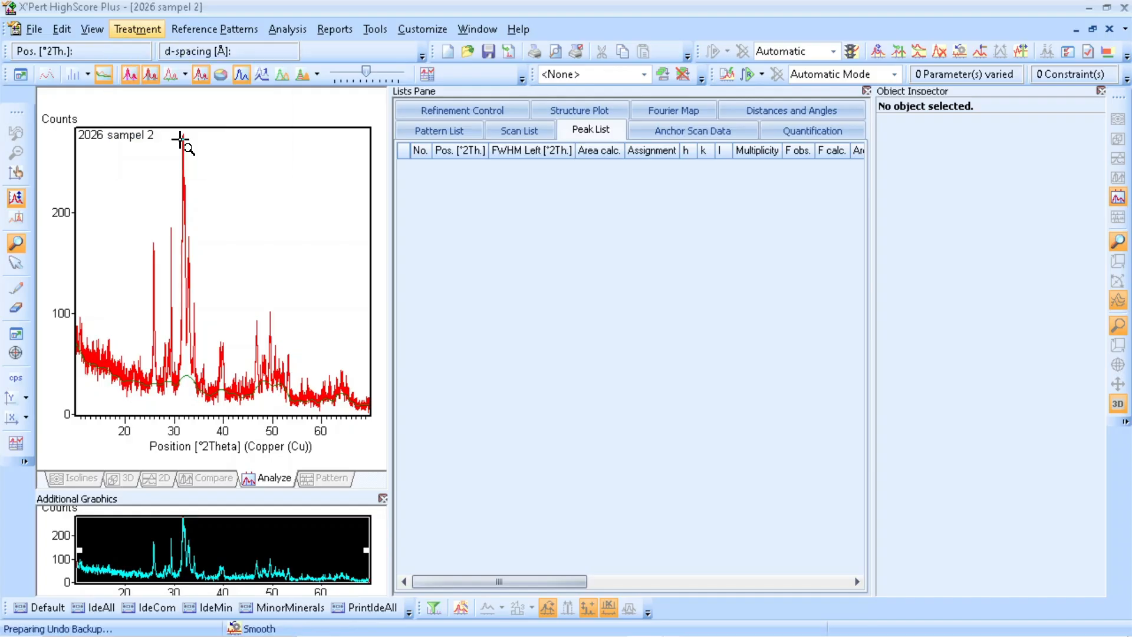
click(1069, 386)
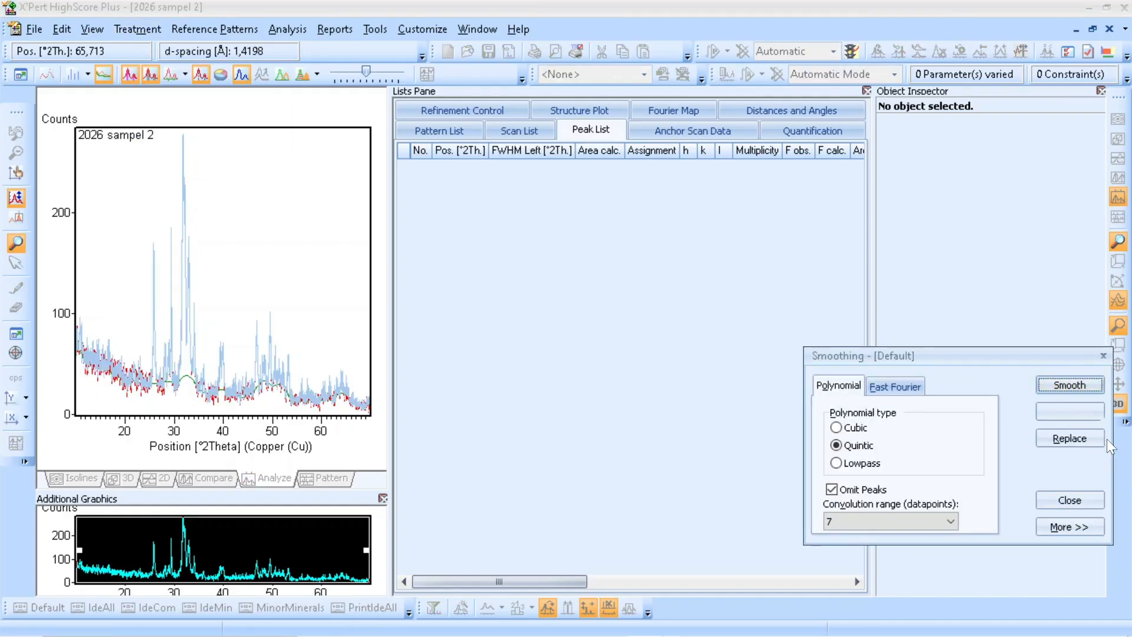
click(1088, 439)
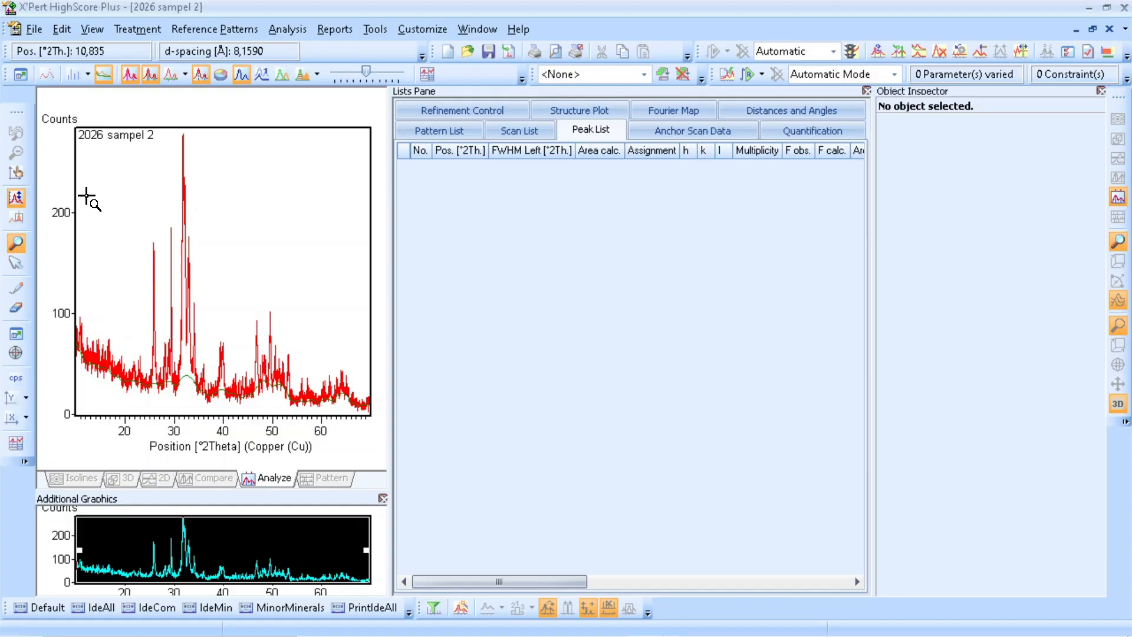
- Search peaks with minimum significance 2,00, tip widths 0,01 to 1,00, base width 2,00 and Minimum 2nd derivative, and accept them
click(137, 31)
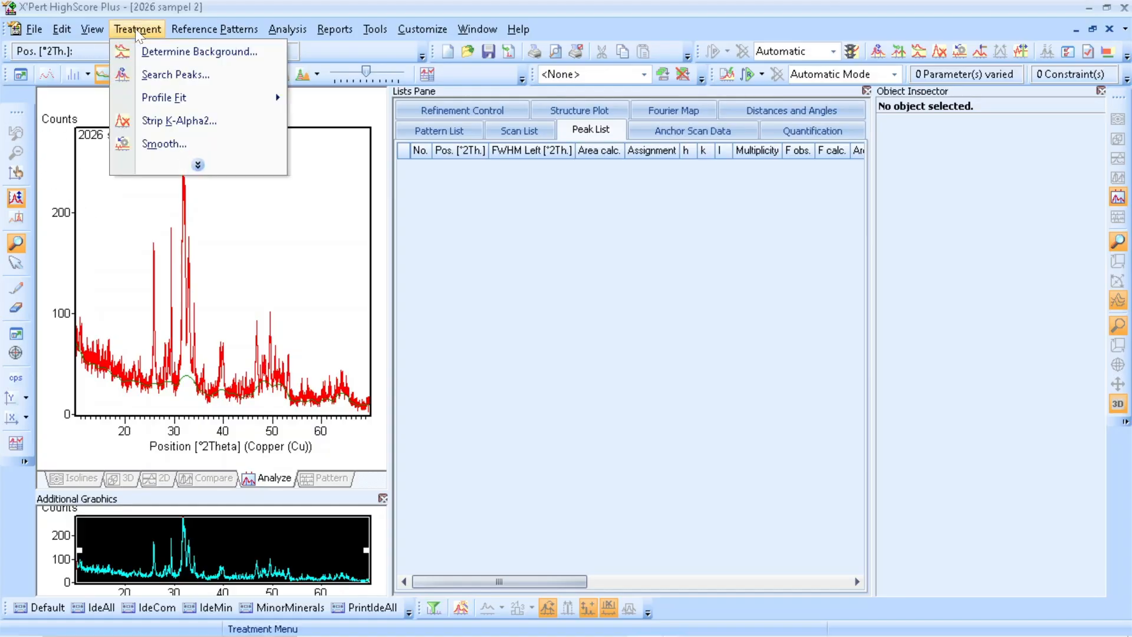
click(171, 75)
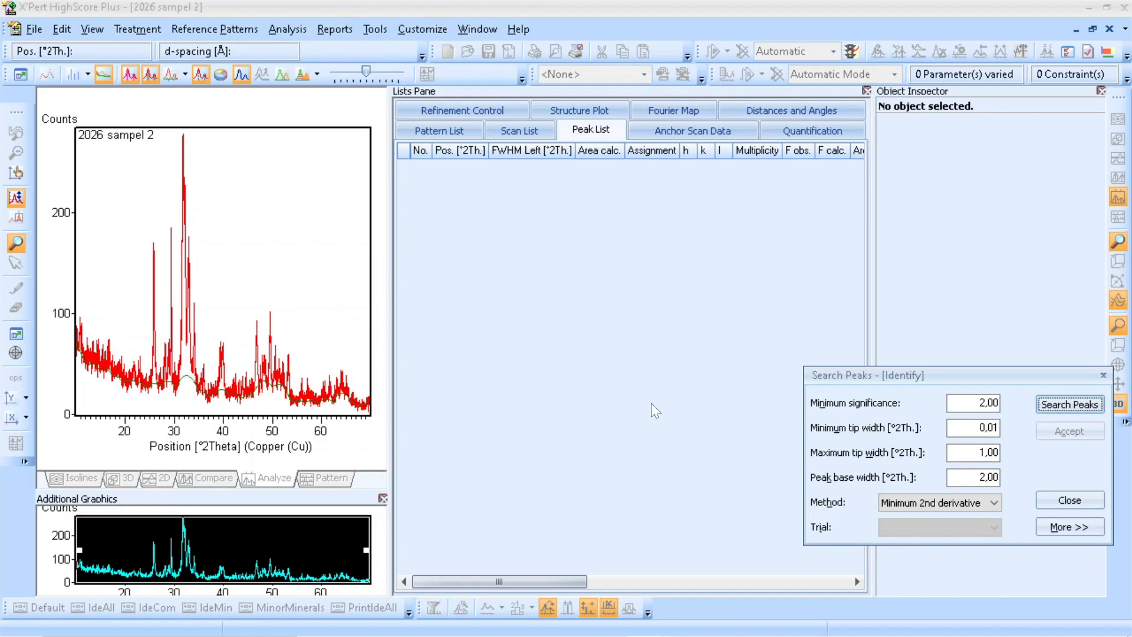
click(1081, 403)
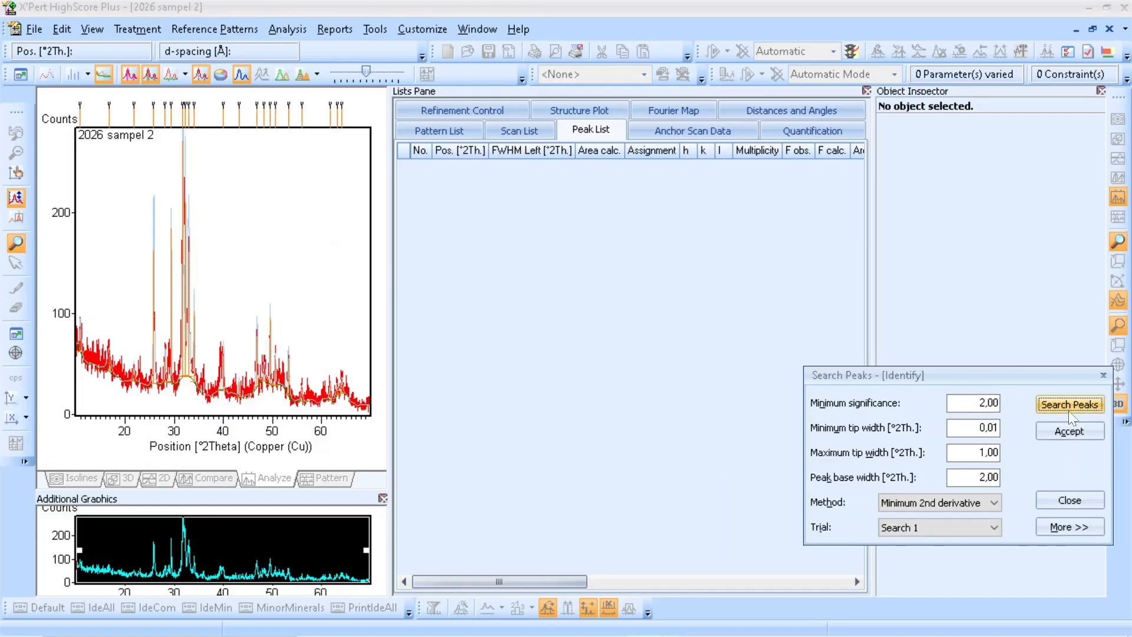
click(1080, 433)
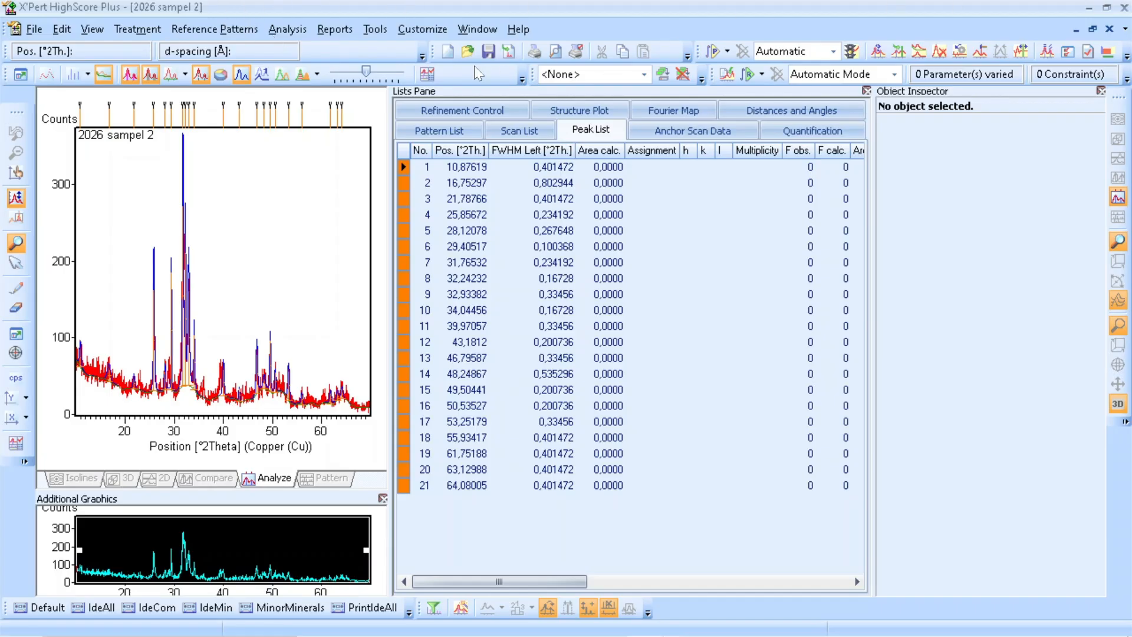
- Run an automatic profile fit on the found peaks and look through the refined peak list
click(135, 30)
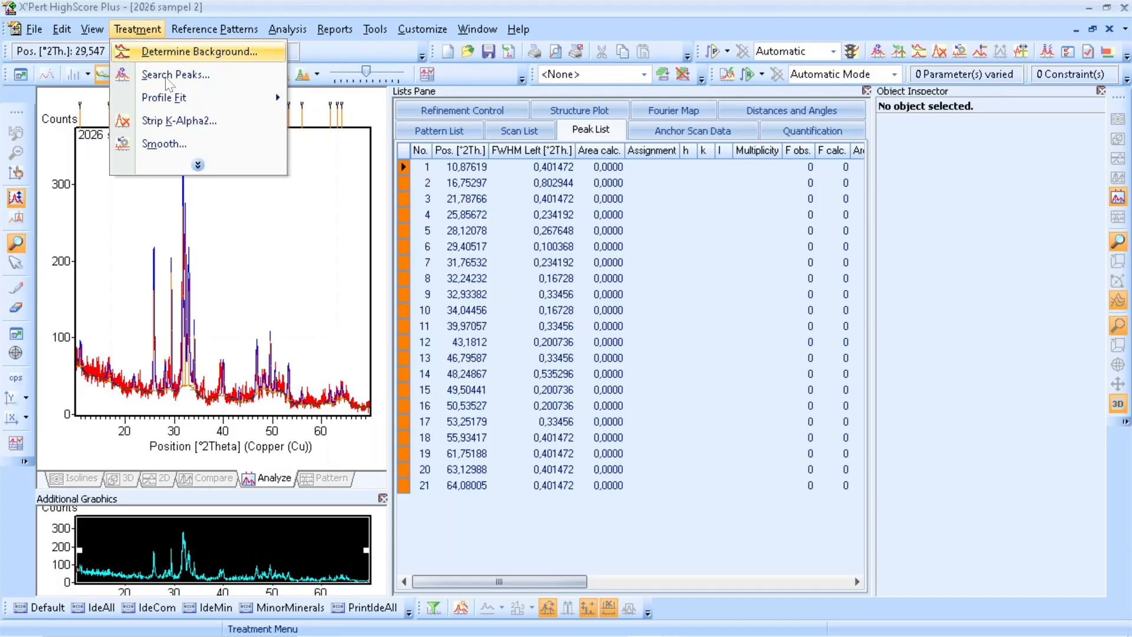
mouse_move(177, 97)
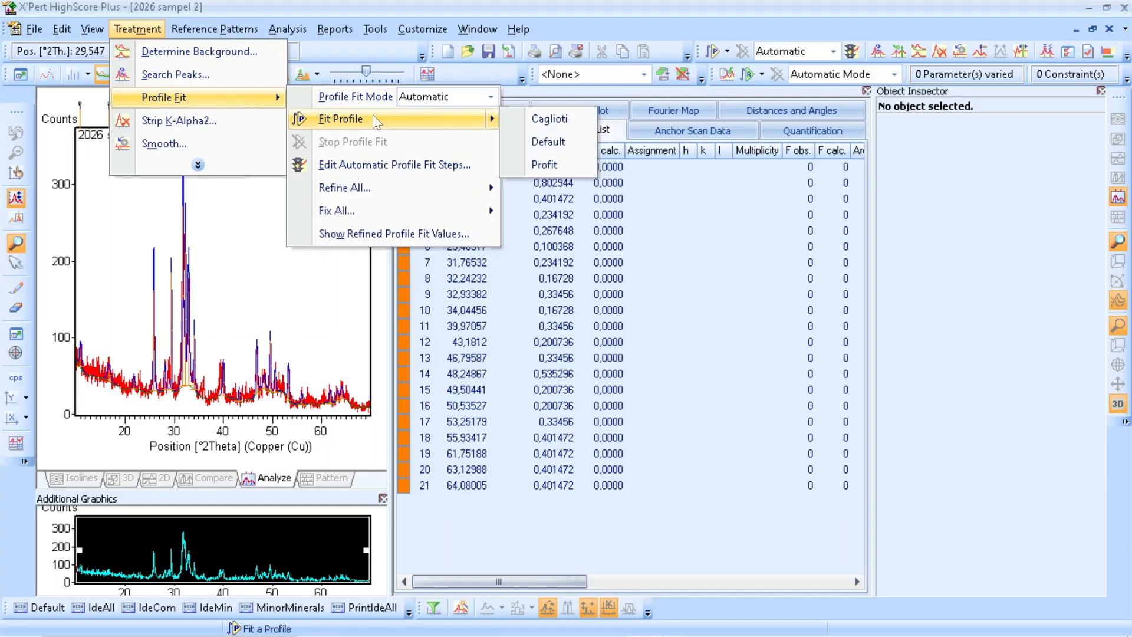
click(375, 118)
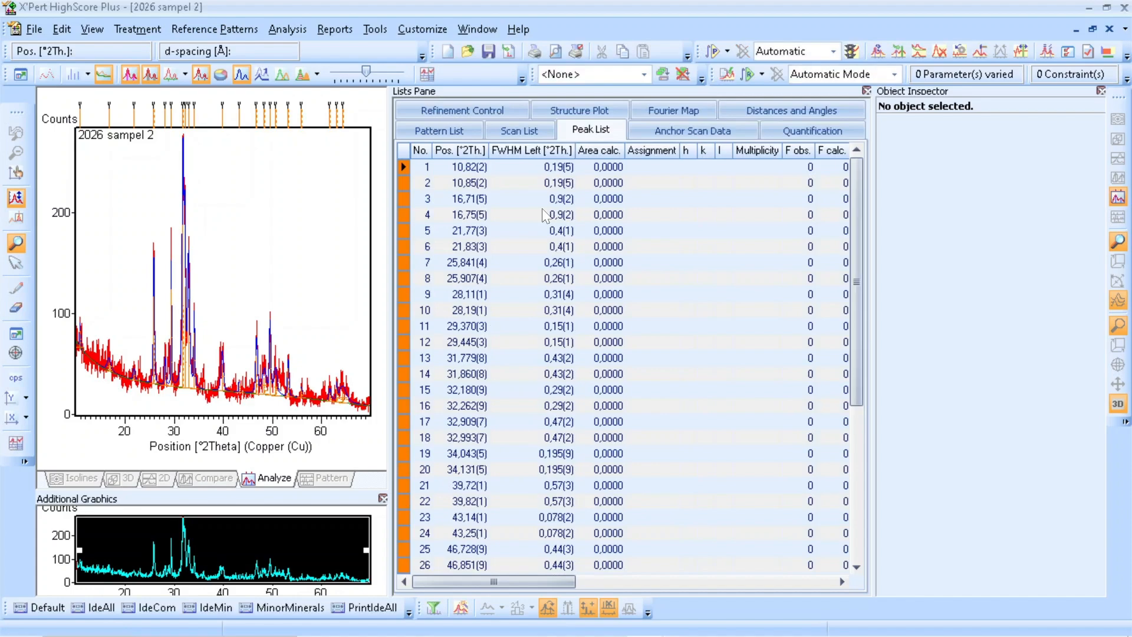
drag(855, 225, 899, 158)
drag(854, 334, 900, 128)
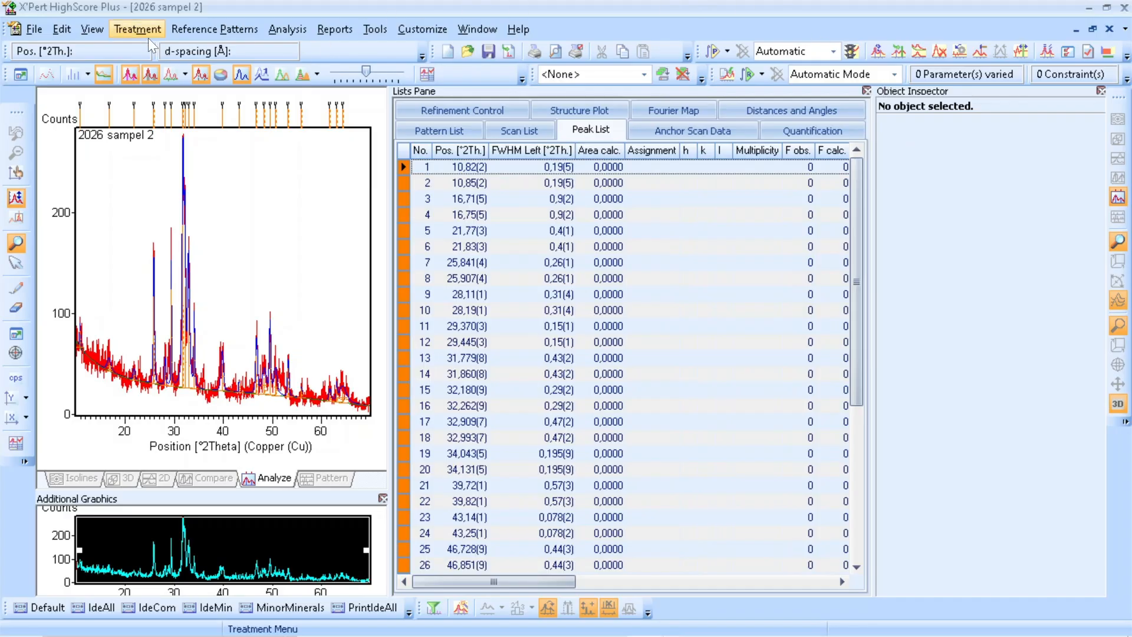
- Strip K-Alpha2 from the scan with the Rachinger method and intensity ratio 0,500000, replacing the original data
click(122, 29)
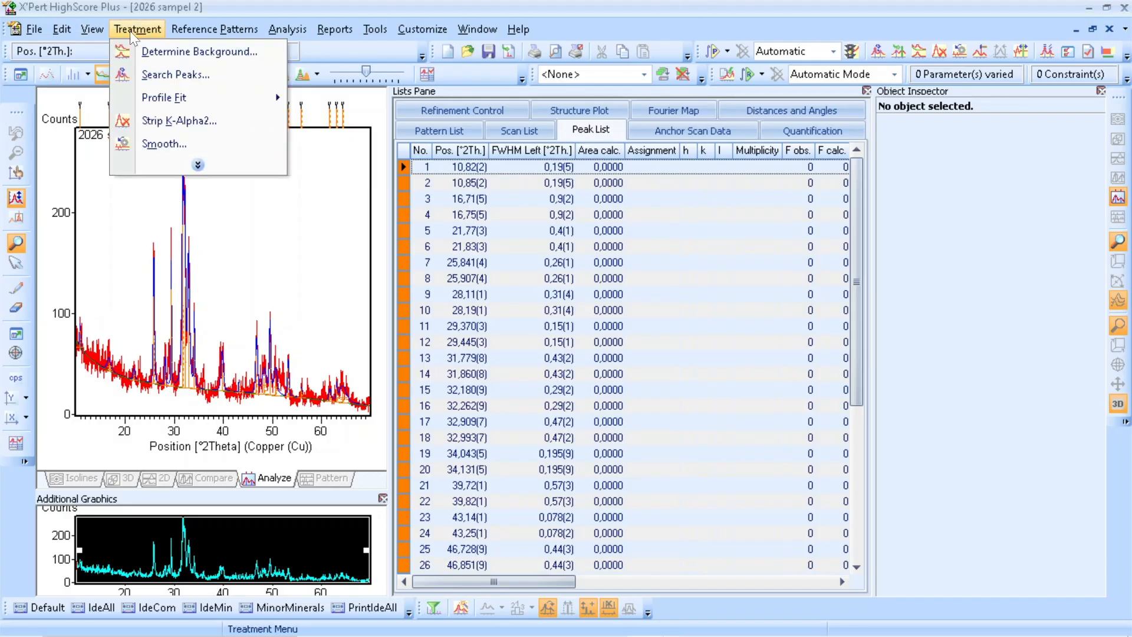
click(196, 131)
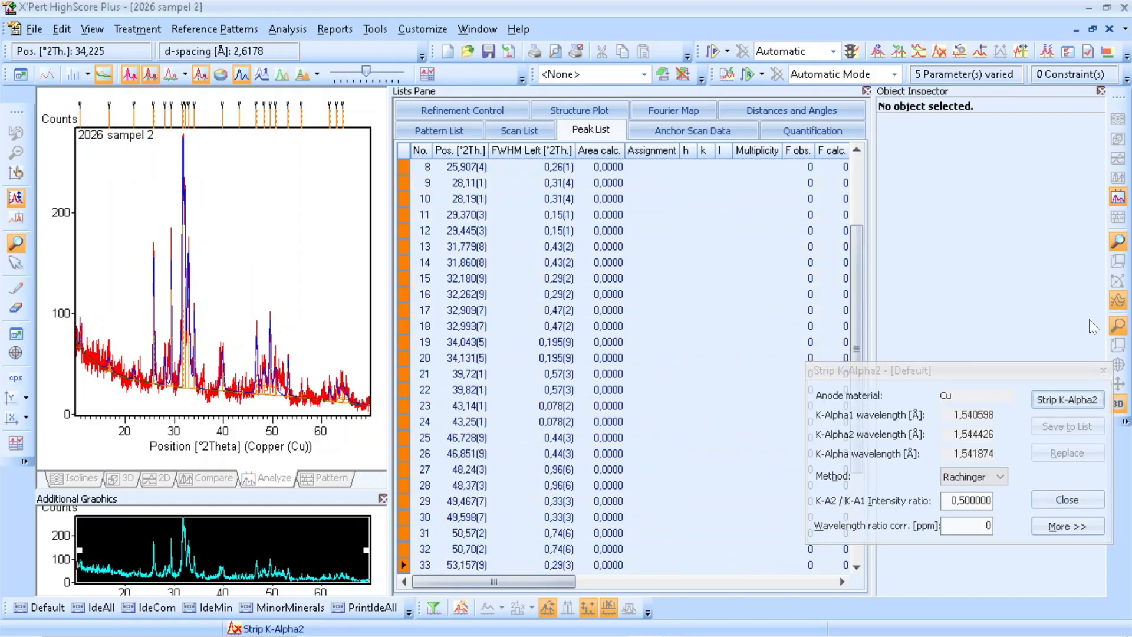
click(1056, 399)
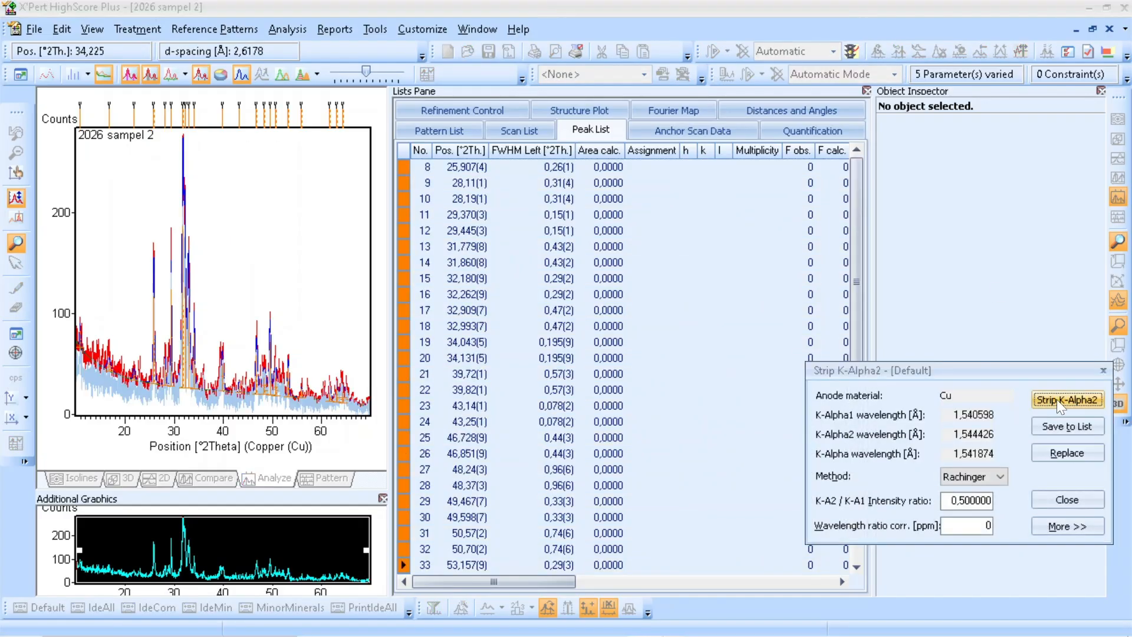
click(1058, 455)
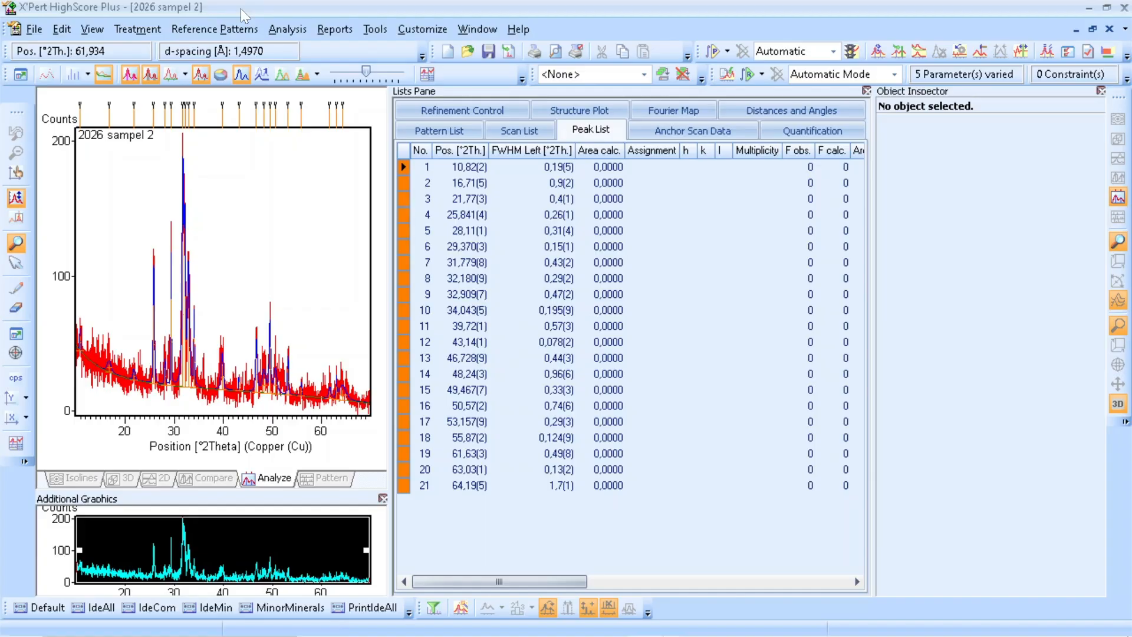
- Start Search & Match and open the Untitled restriction set for editing
click(288, 29)
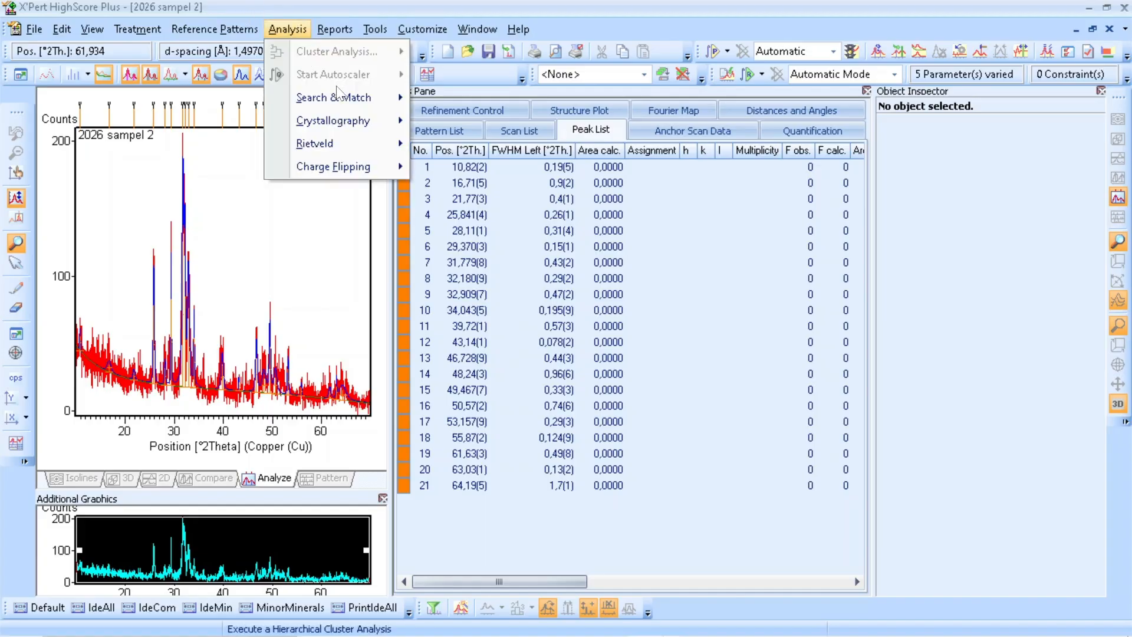
mouse_move(342, 97)
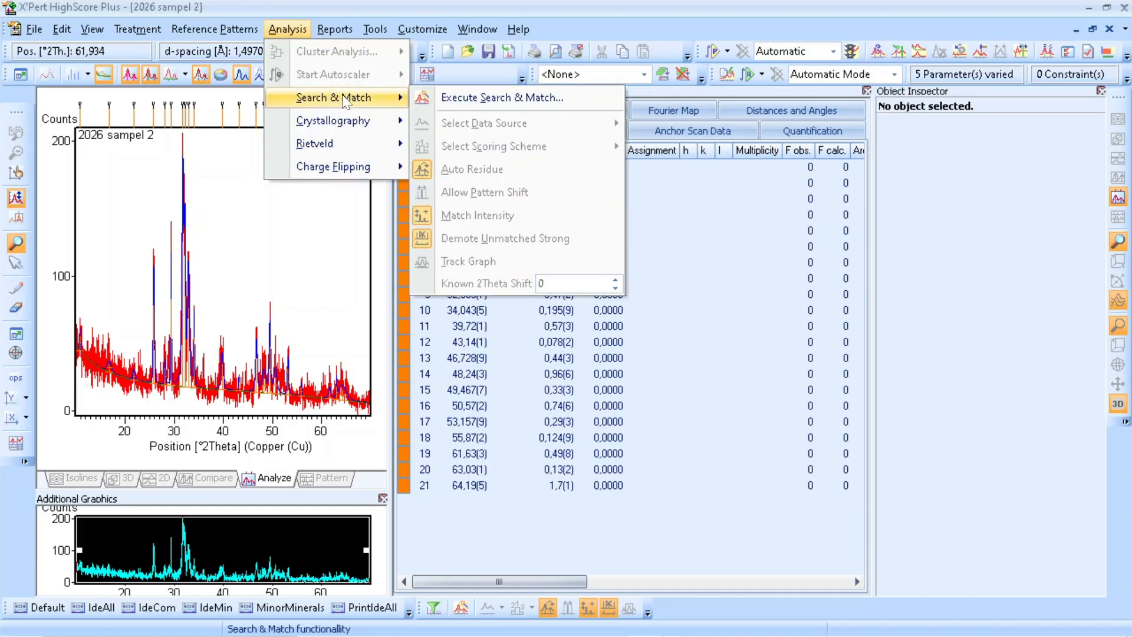
click(456, 99)
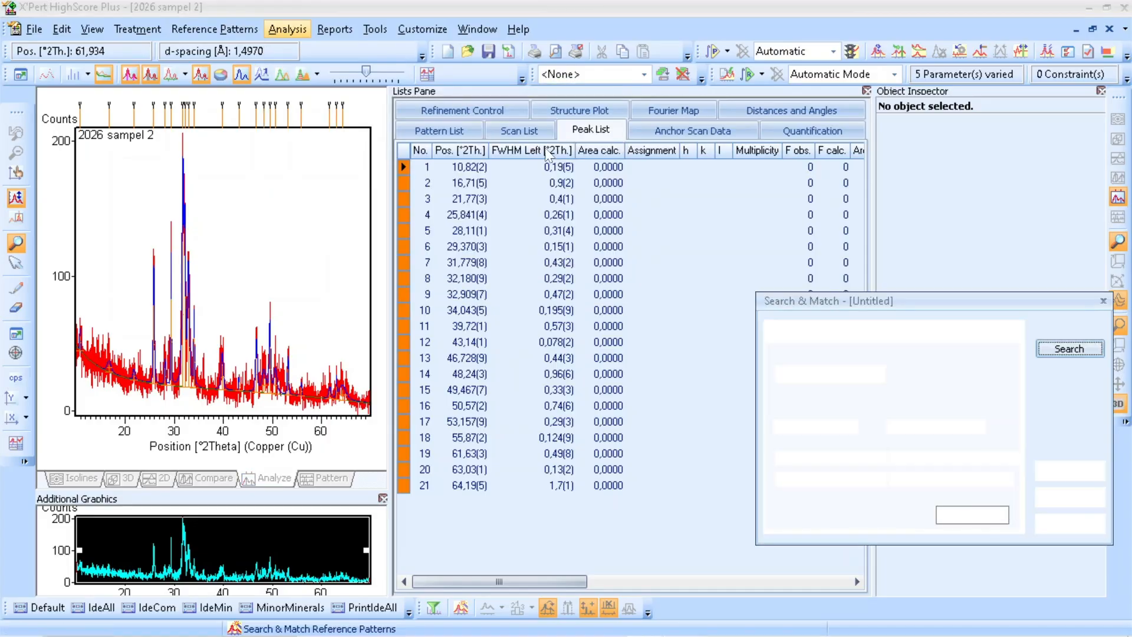
drag(908, 296, 749, 231)
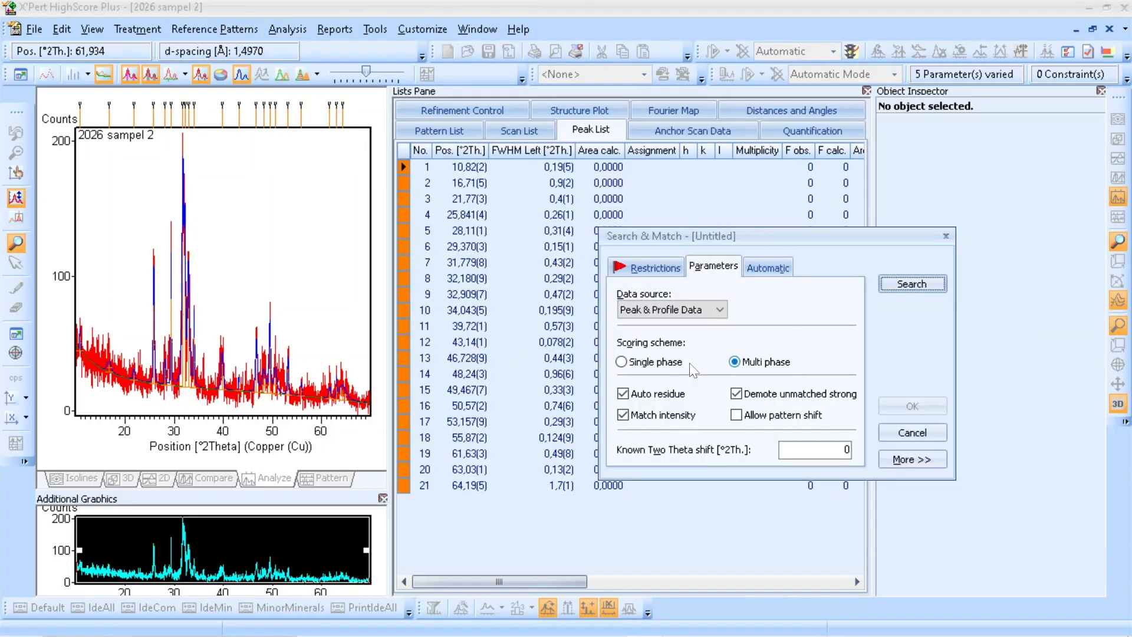
click(655, 274)
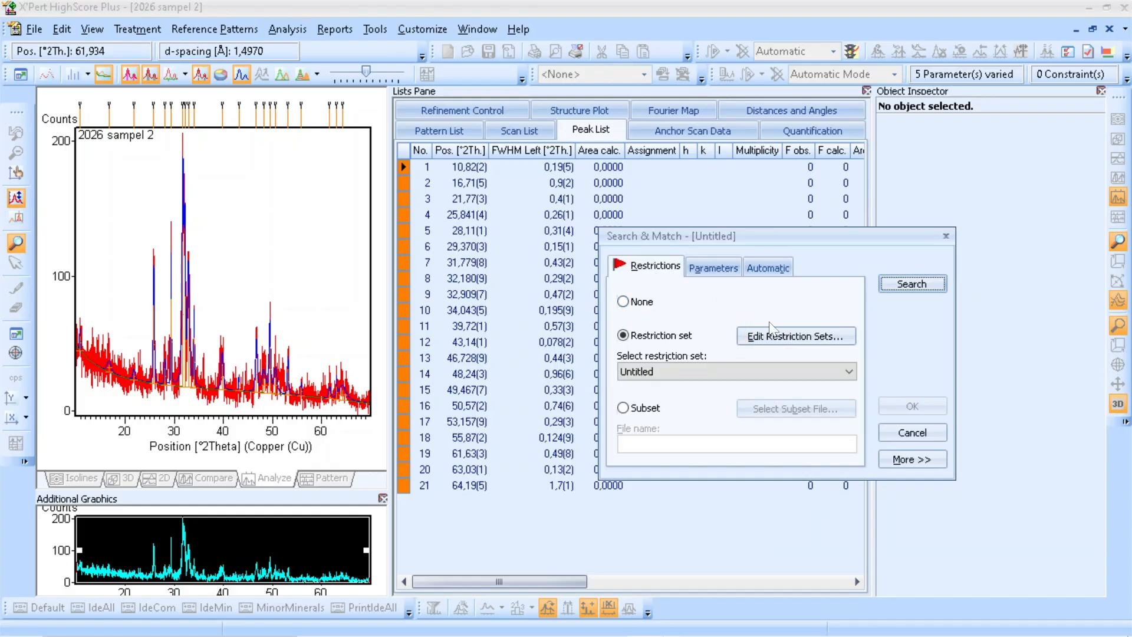
click(770, 342)
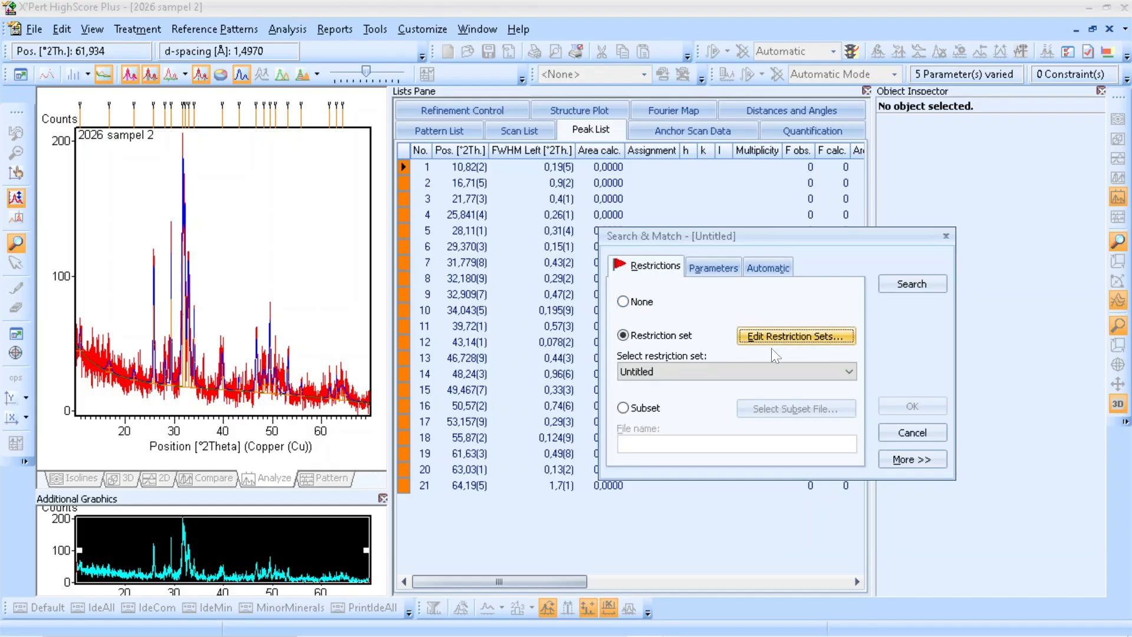
drag(875, 231, 672, 188)
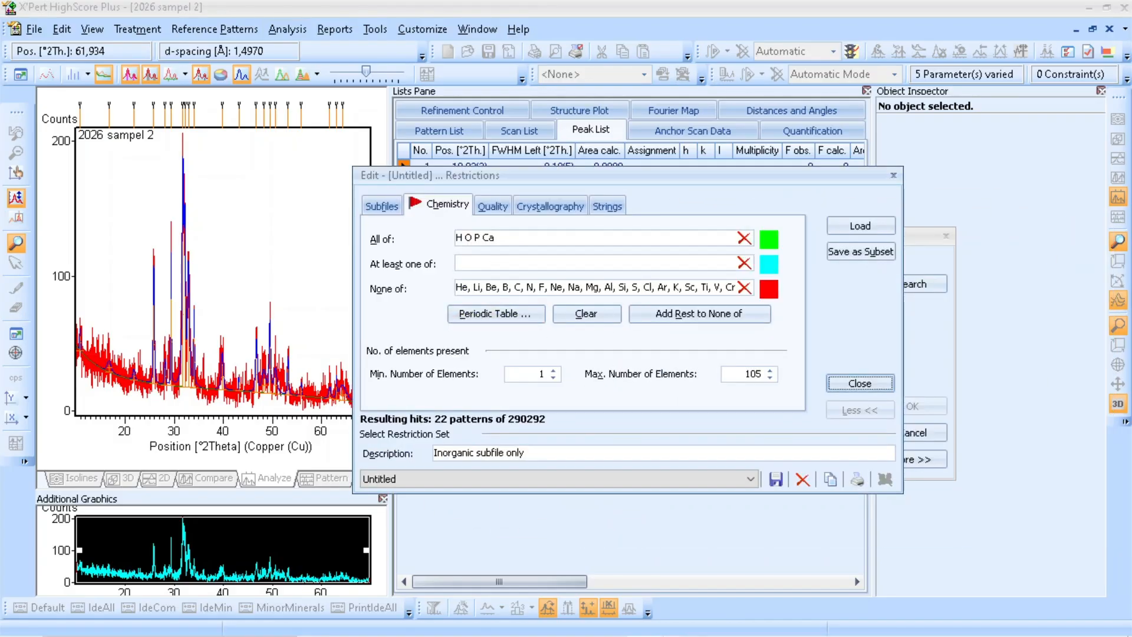
- Reset the periodic table in the chemistry restrictions so that every element is marked None of
click(518, 317)
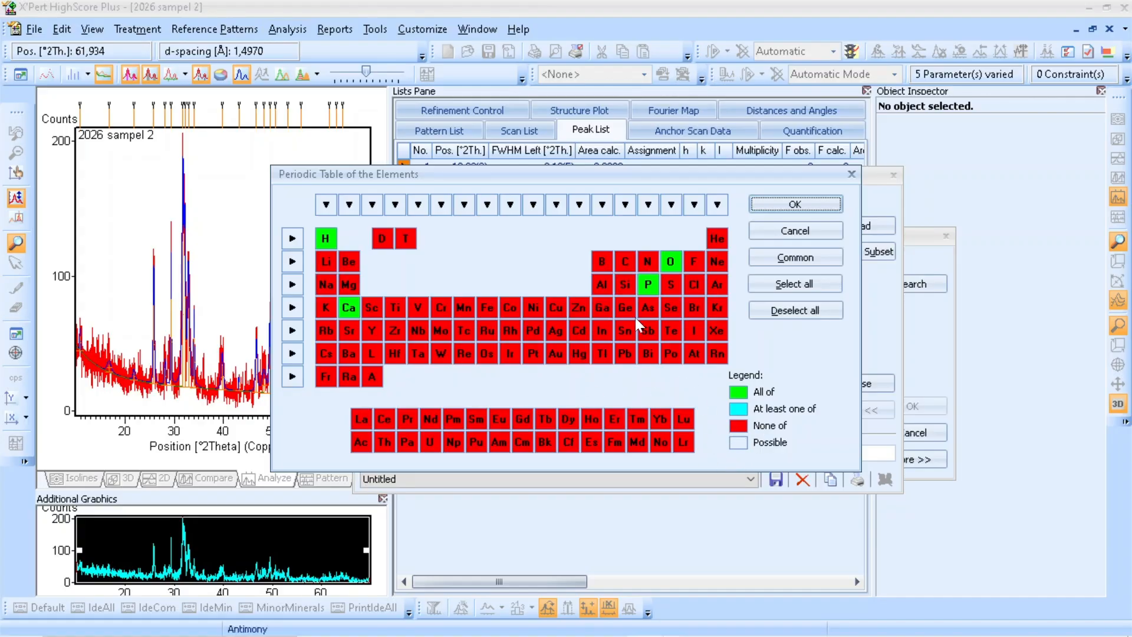
click(327, 242)
click(802, 284)
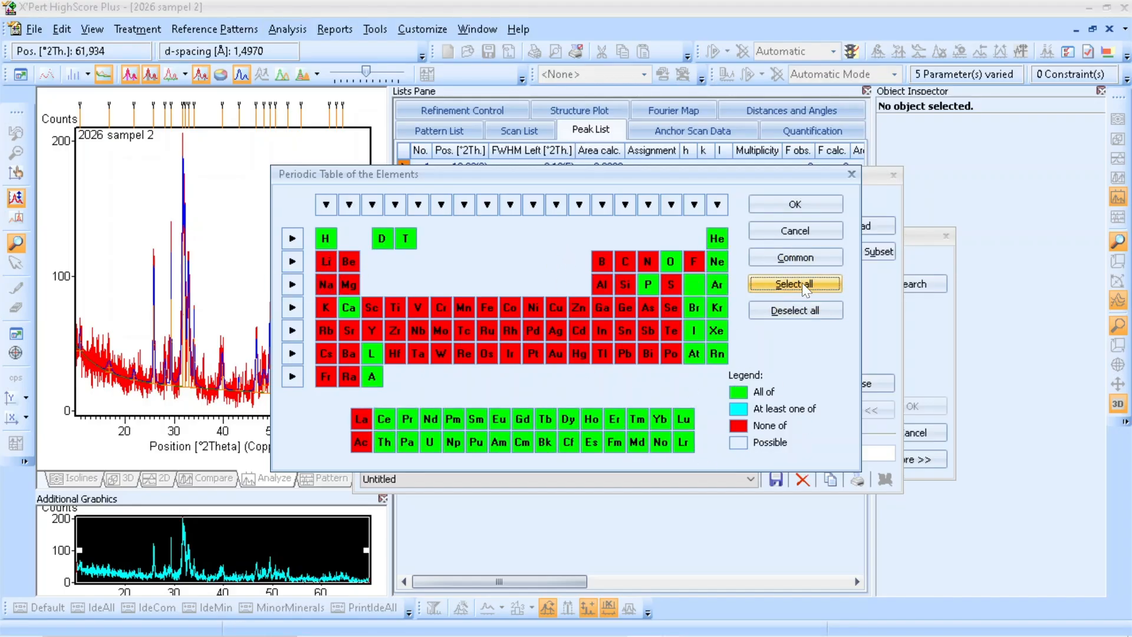
click(800, 282)
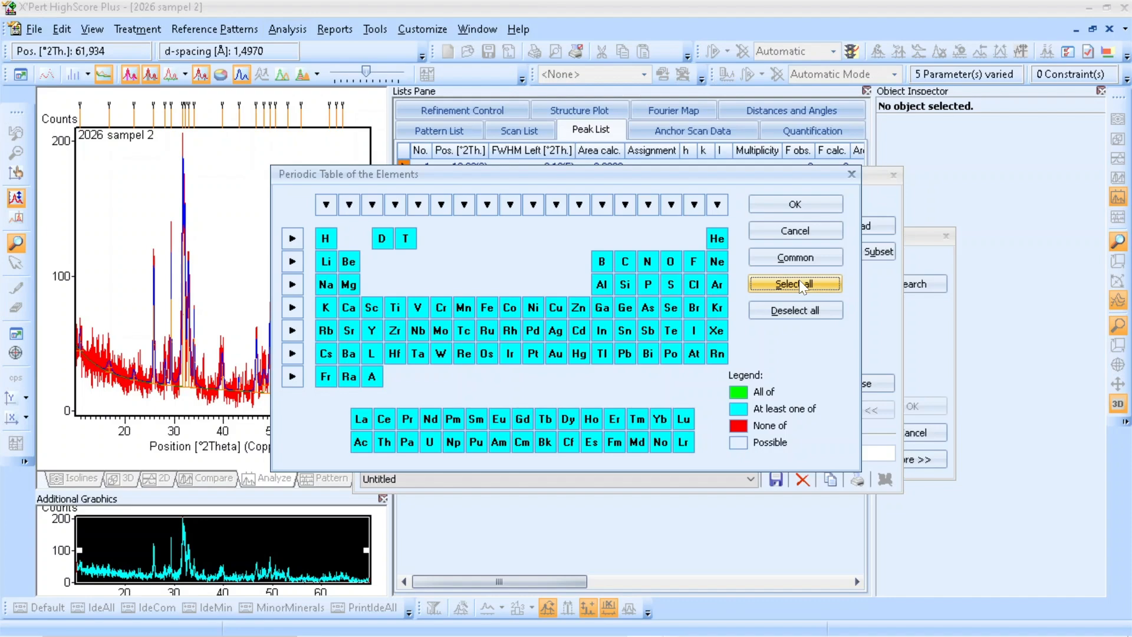
click(799, 283)
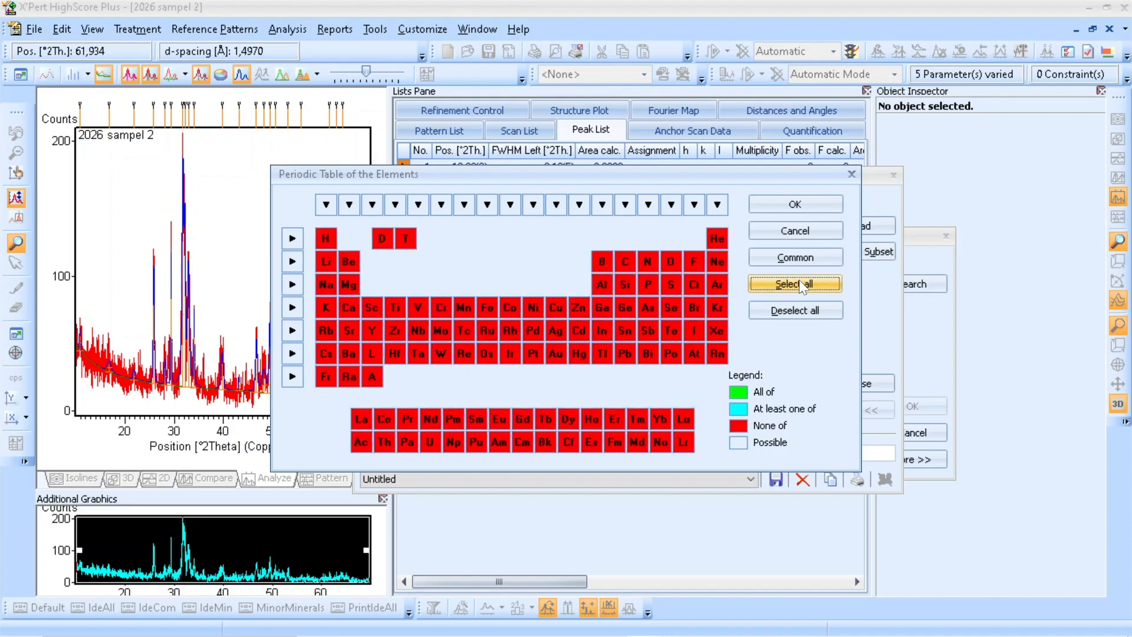
- Mark Ca, O, P and H as All of in the periodic table and confirm the element selection
click(349, 313)
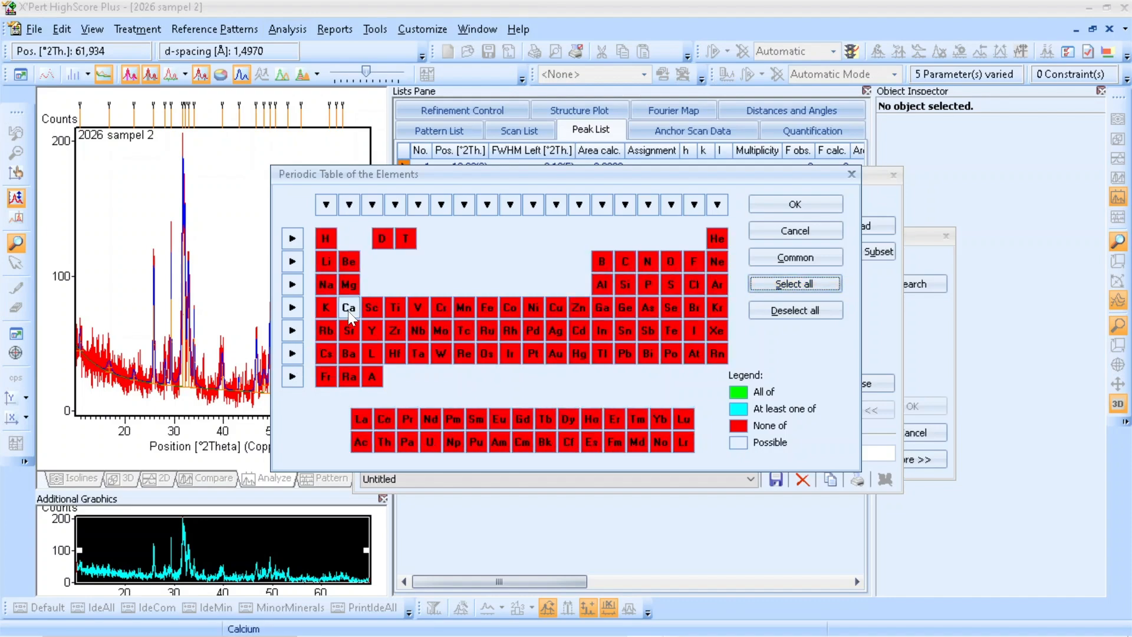
click(350, 313)
click(349, 312)
click(670, 264)
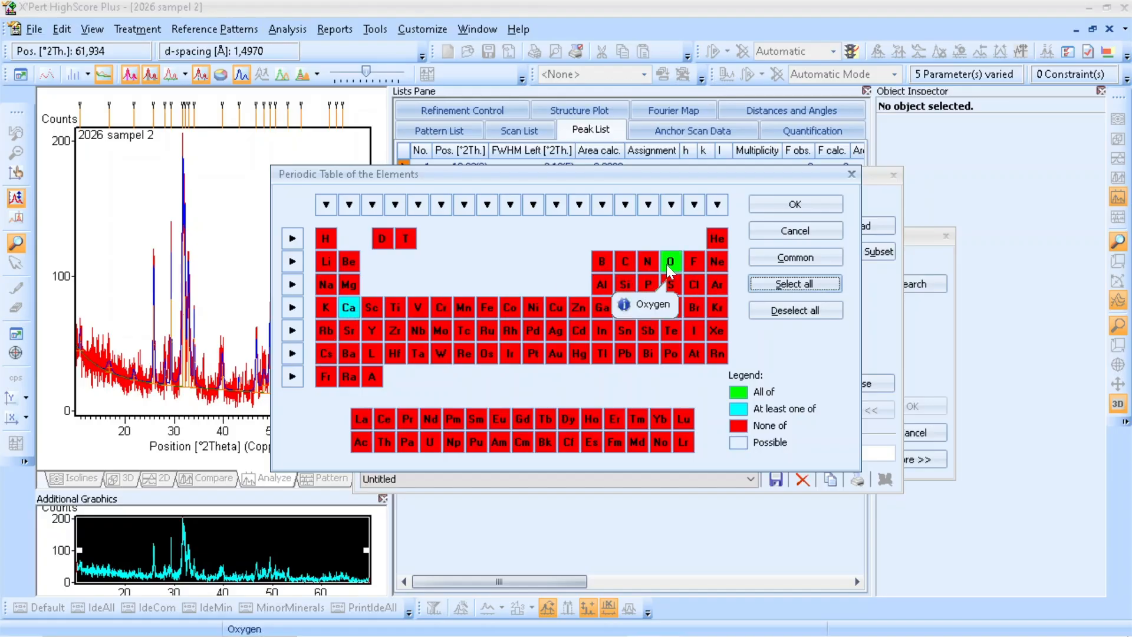
click(648, 285)
click(326, 241)
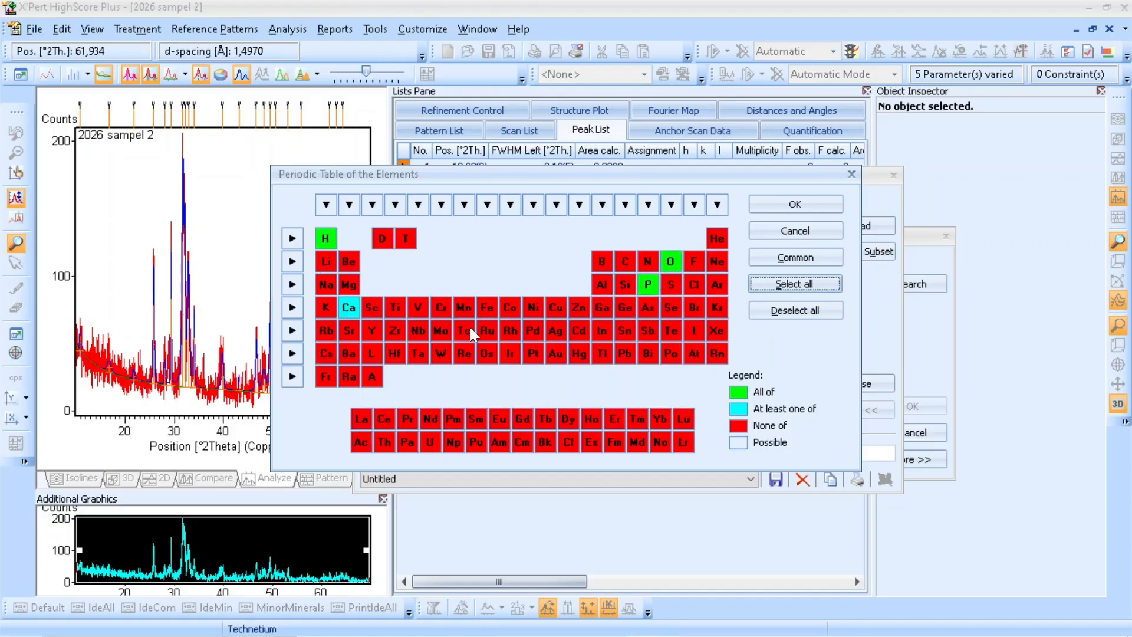
click(349, 307)
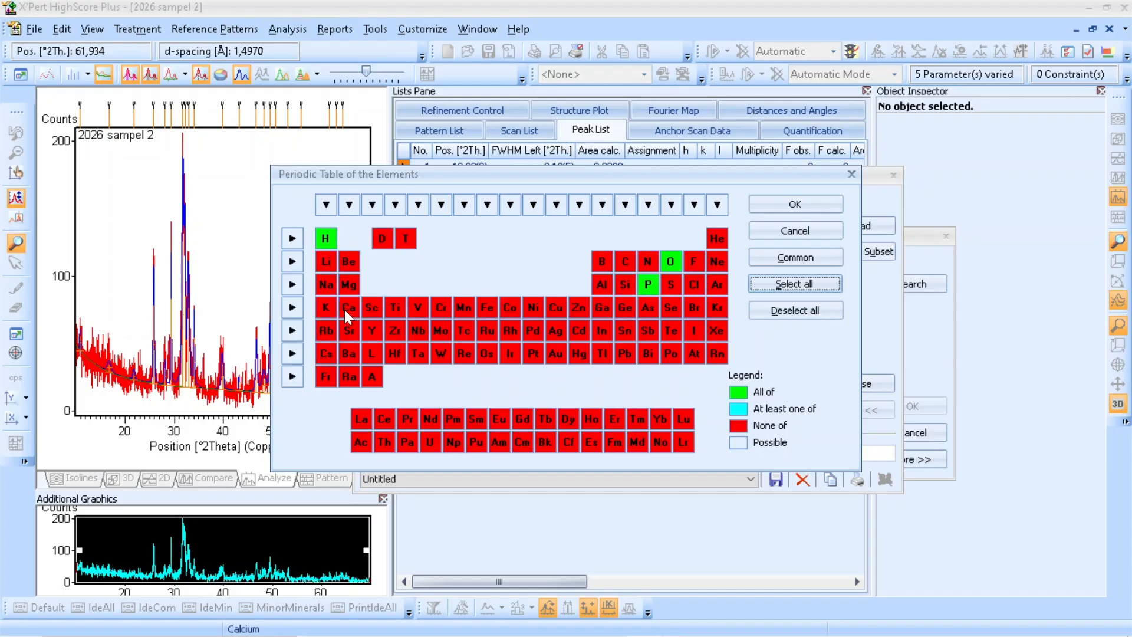
click(349, 307)
click(349, 307)
click(759, 202)
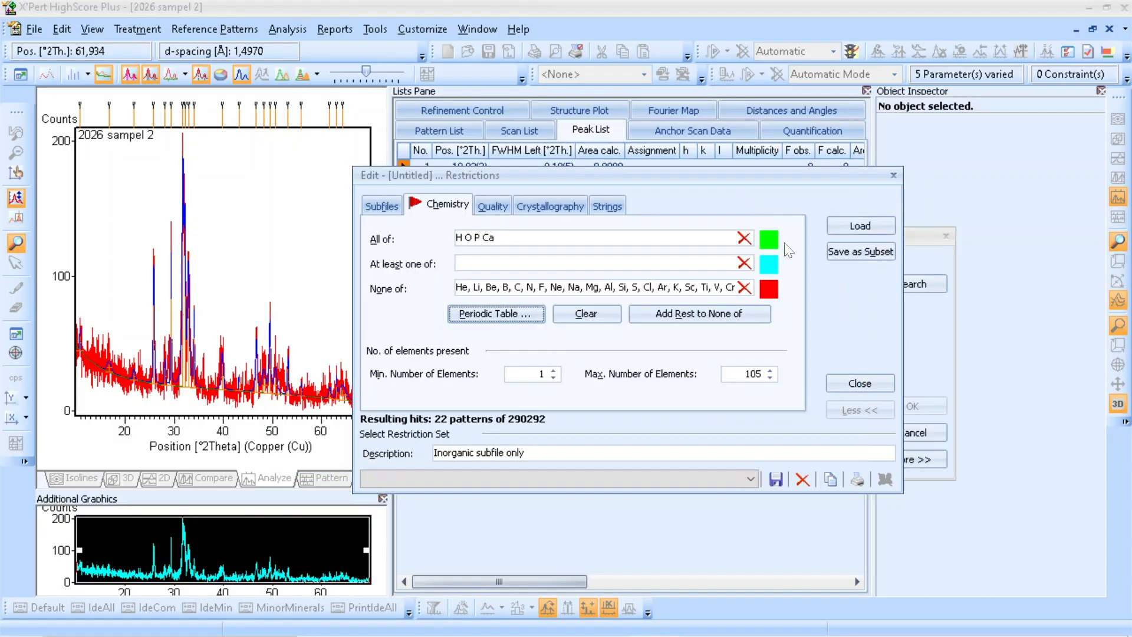
- Load the restrictions with H, O, P and Ca, run Search & Match and accept the resulting candidate list
click(852, 224)
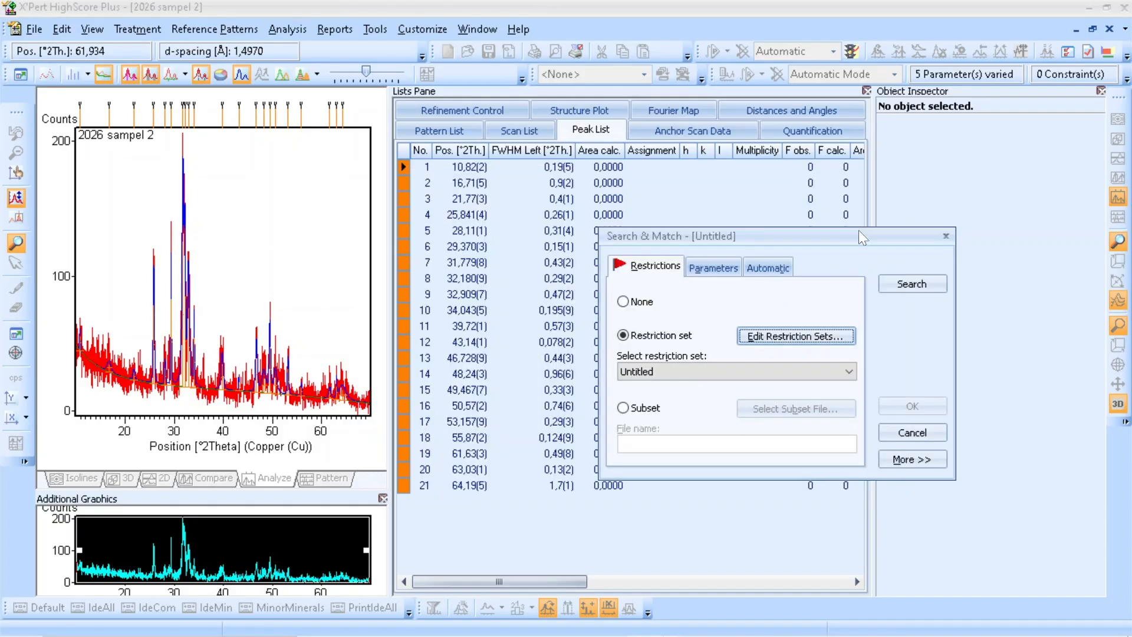
click(902, 286)
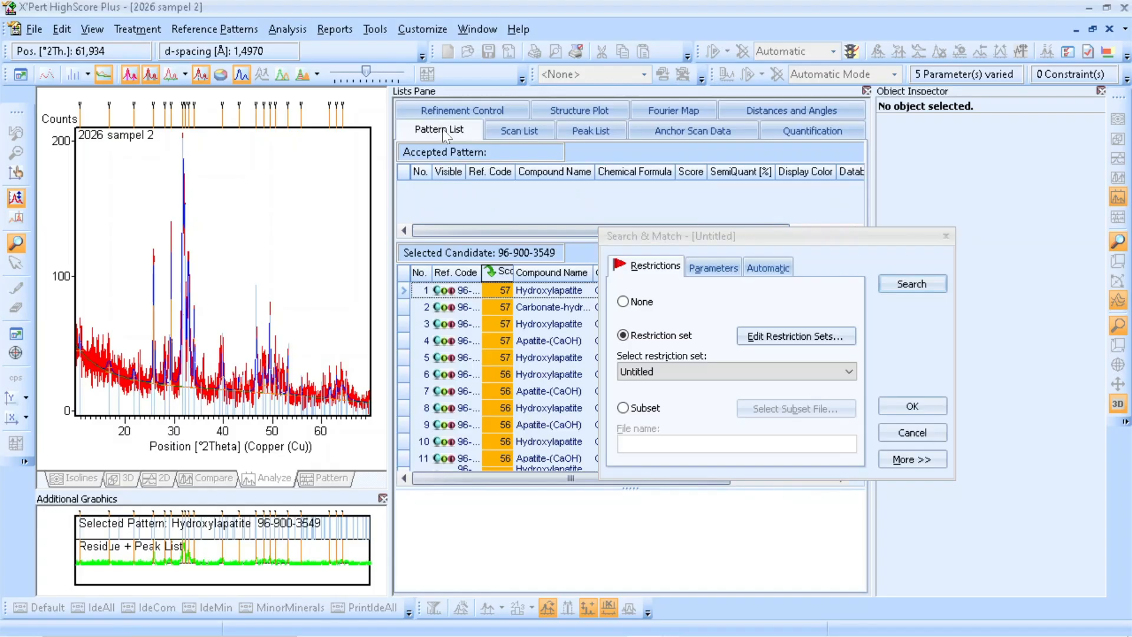
click(914, 409)
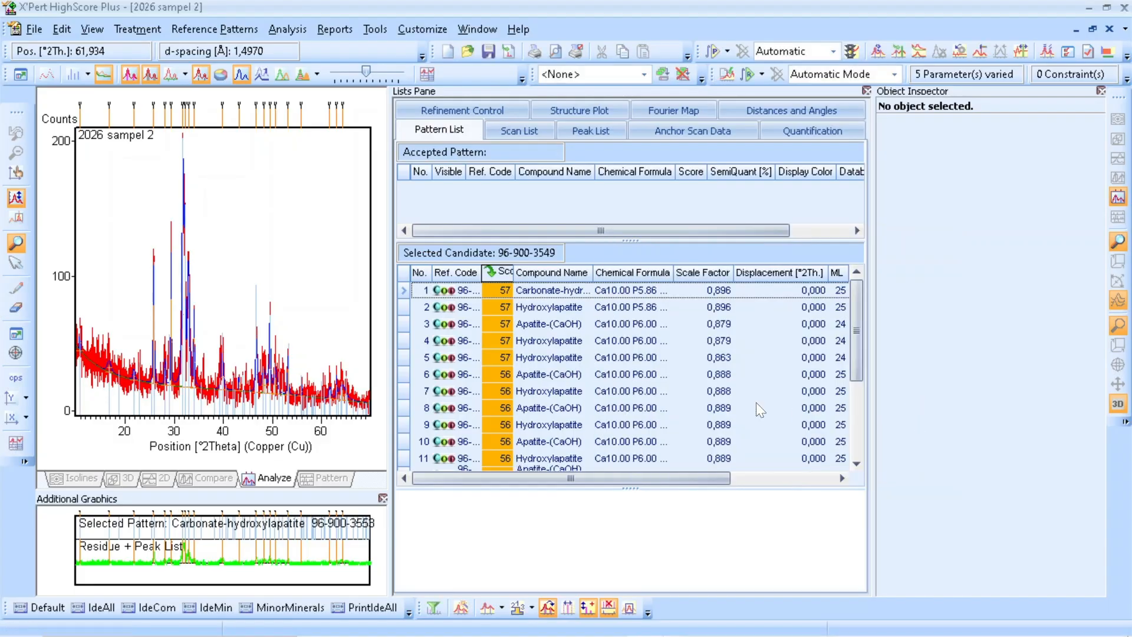
- Add Hydroxylapatite candidate 96-900-3549 to the accepted patterns and select its reference code there
click(528, 310)
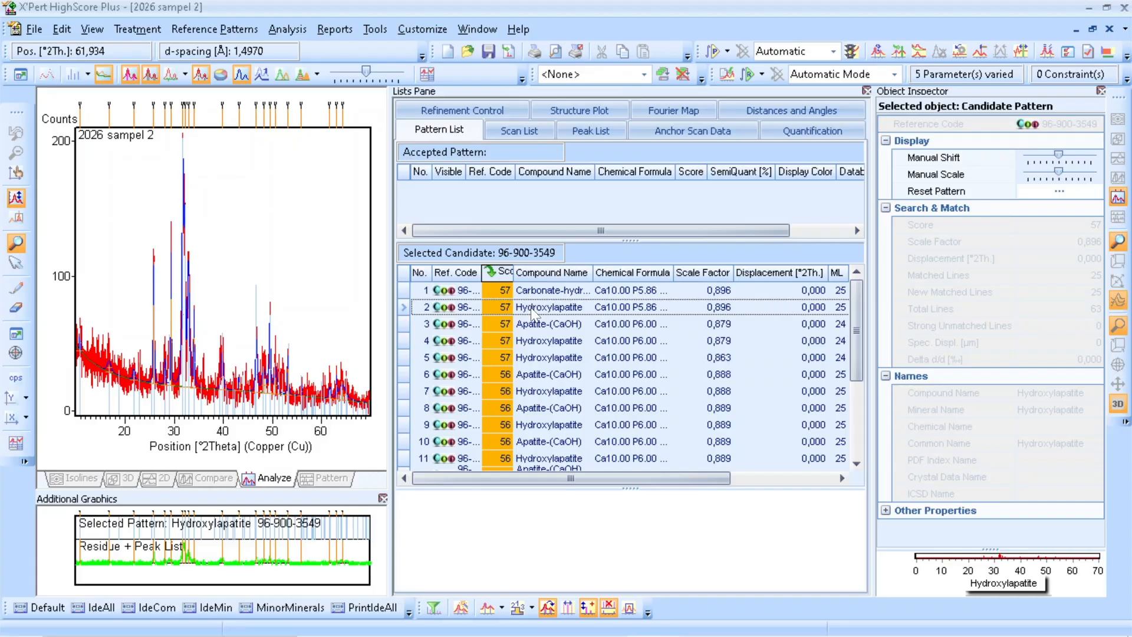
drag(533, 312, 518, 192)
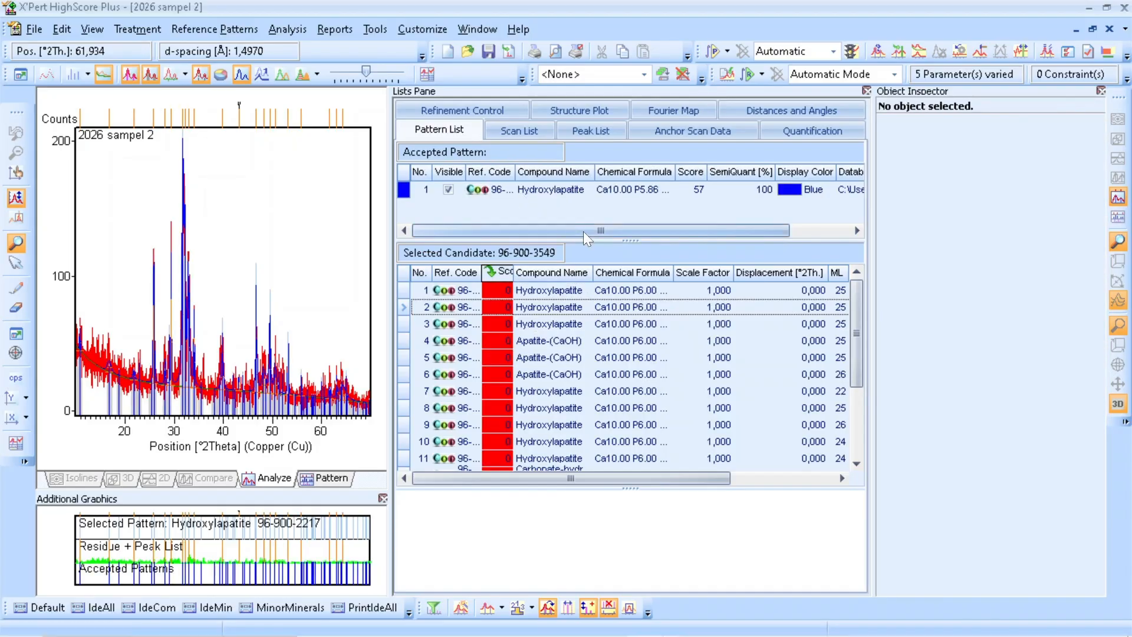
click(518, 190)
click(487, 189)
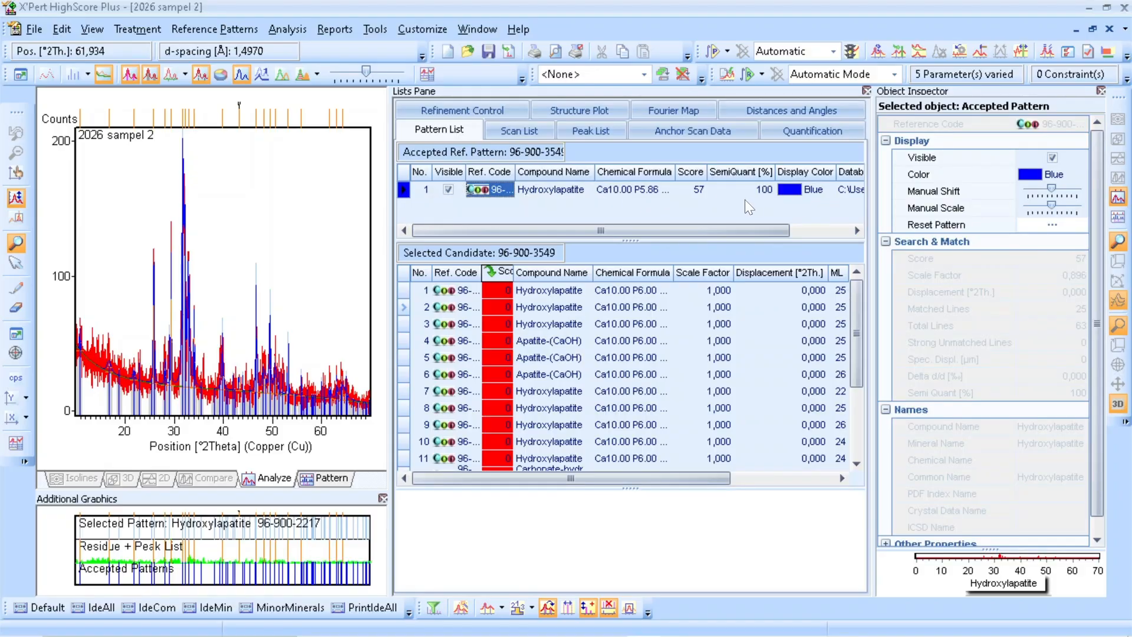
- Open the reference data of the accepted Hydroxylapatite pattern, copy its COD database code 9003548 and close the data window
drag(751, 230, 680, 236)
double_click(493, 188)
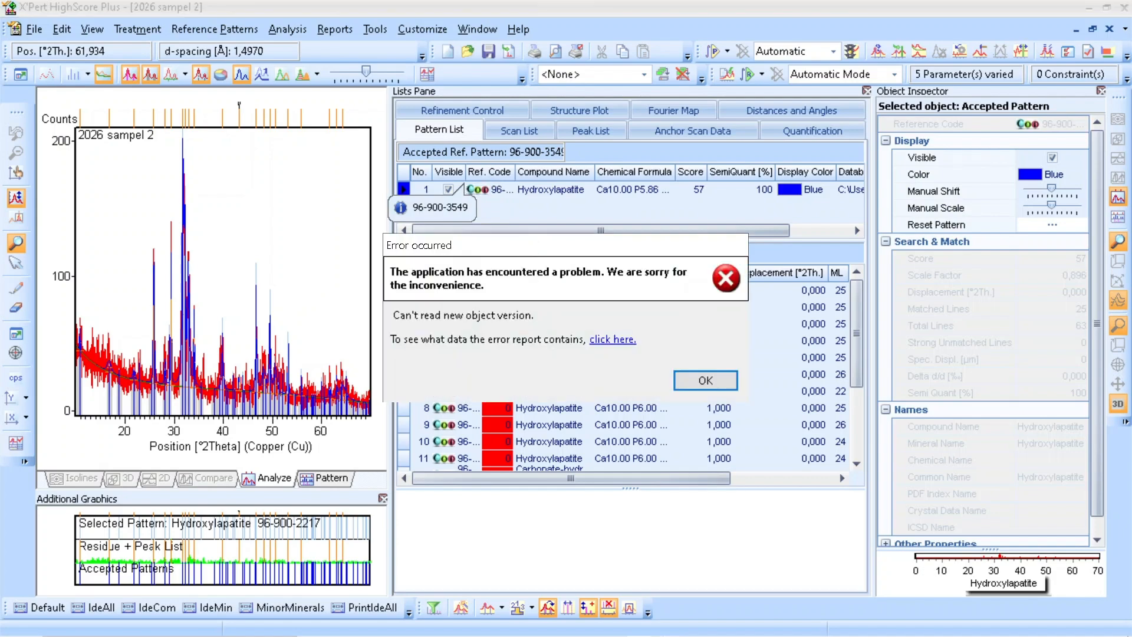
click(711, 381)
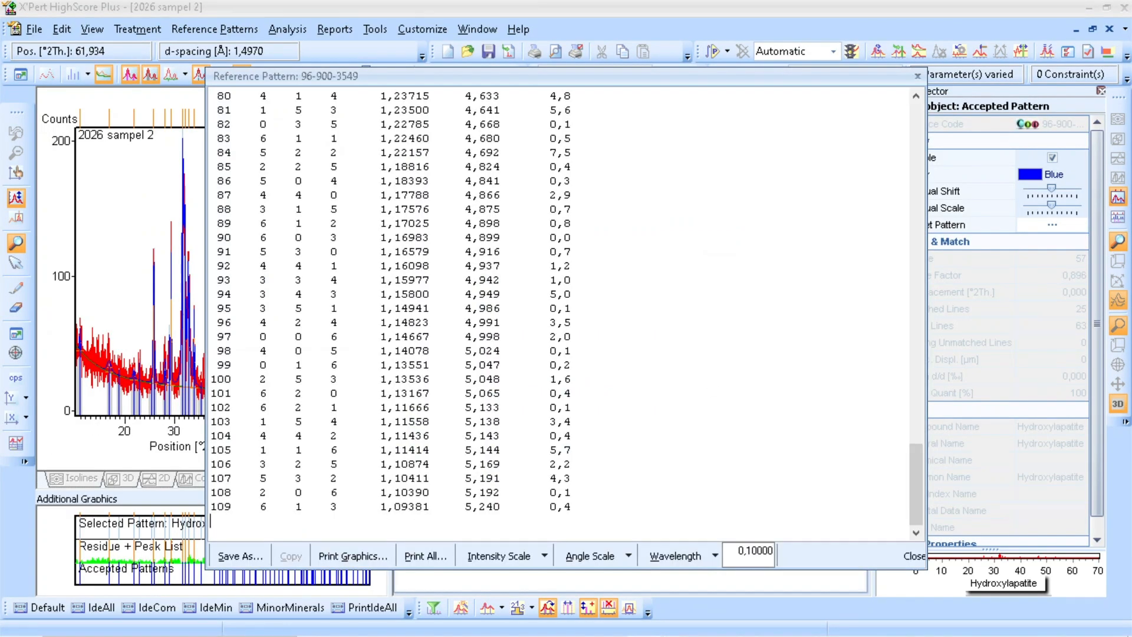
scroll(559, 313, up, 20)
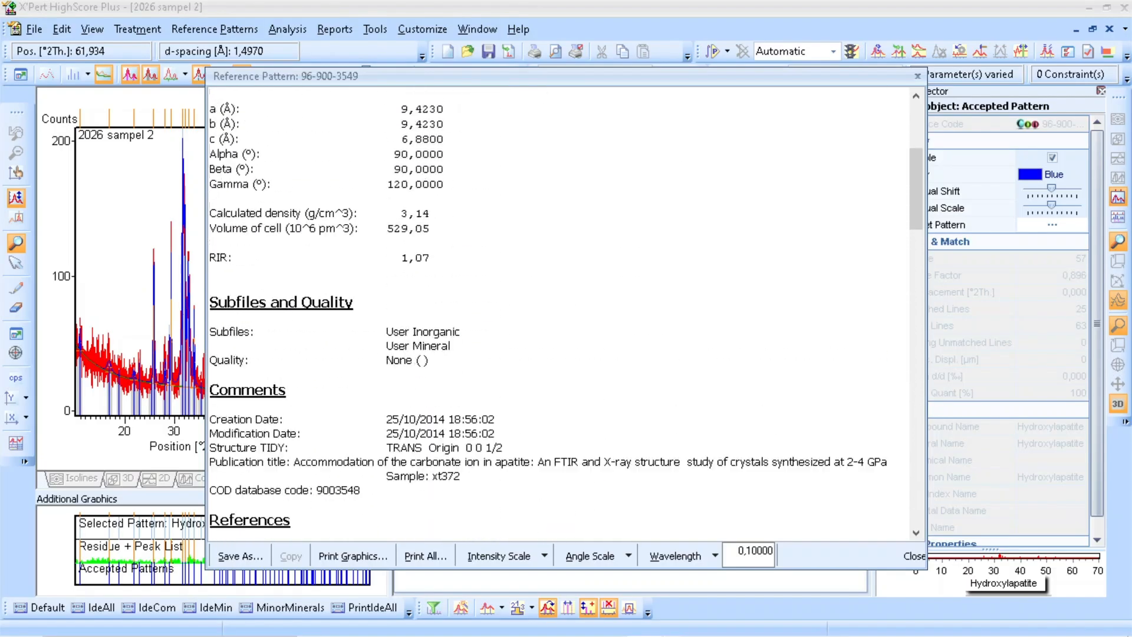
scroll(559, 314, down, 3)
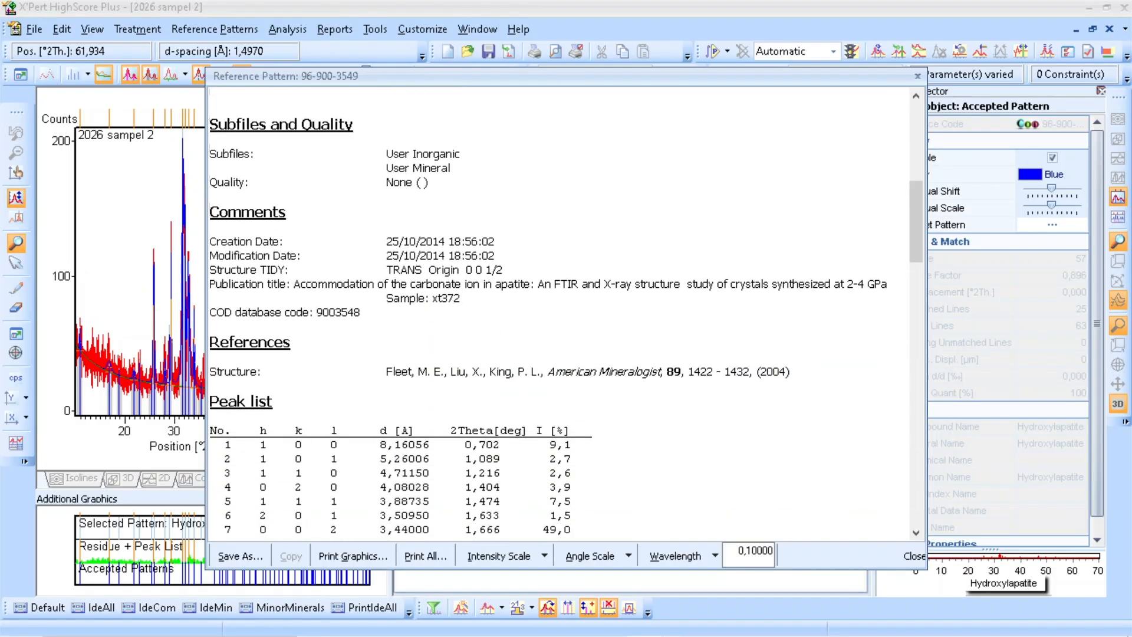
drag(366, 311, 323, 312)
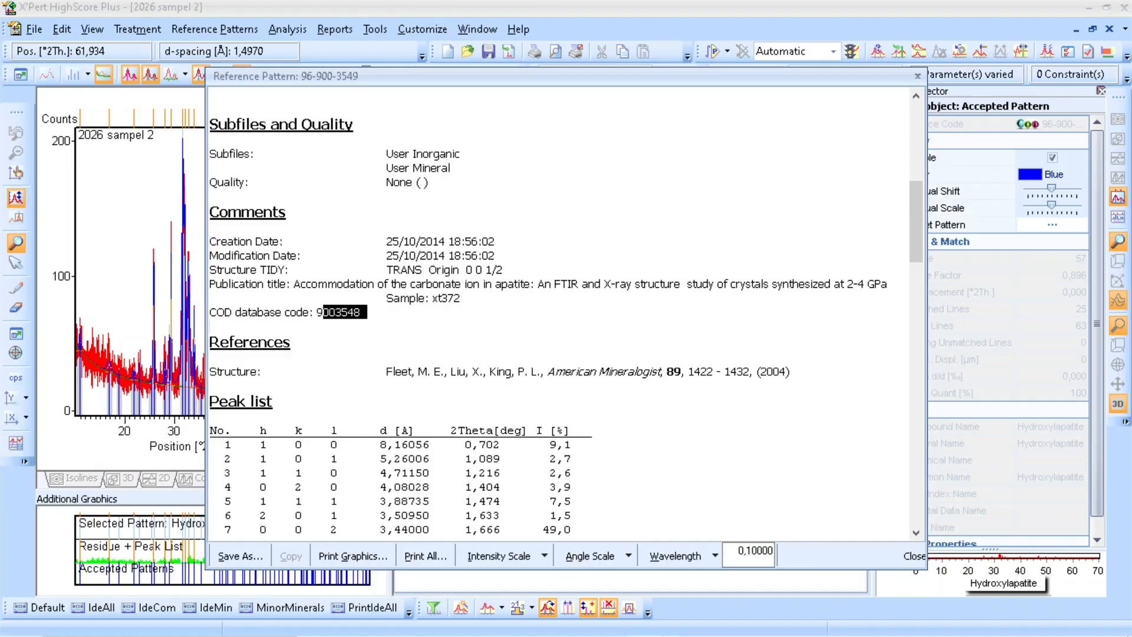
right_click(324, 311)
click(350, 343)
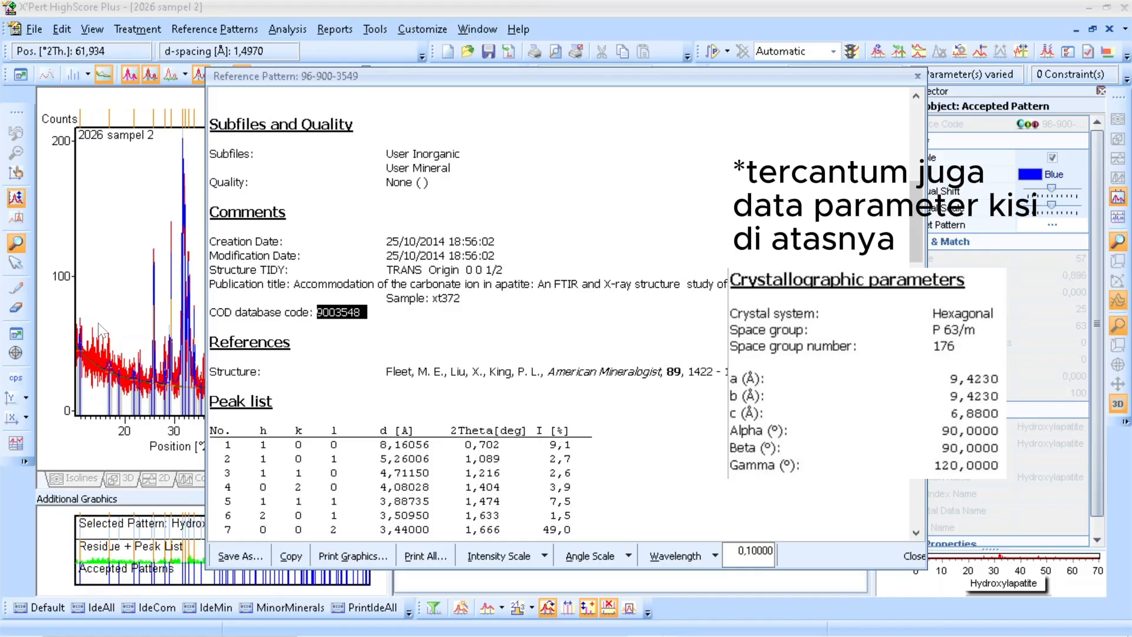
click(916, 77)
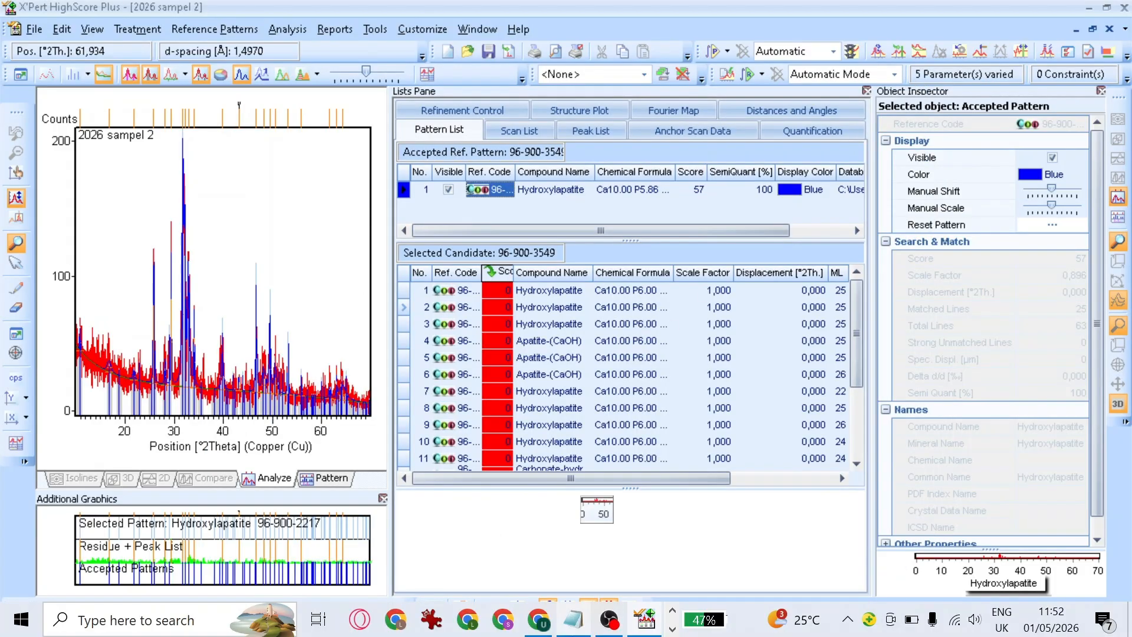
- Switch to Chrome and open the Crystallography Open Database search form, ready for a COD ID
click(545, 621)
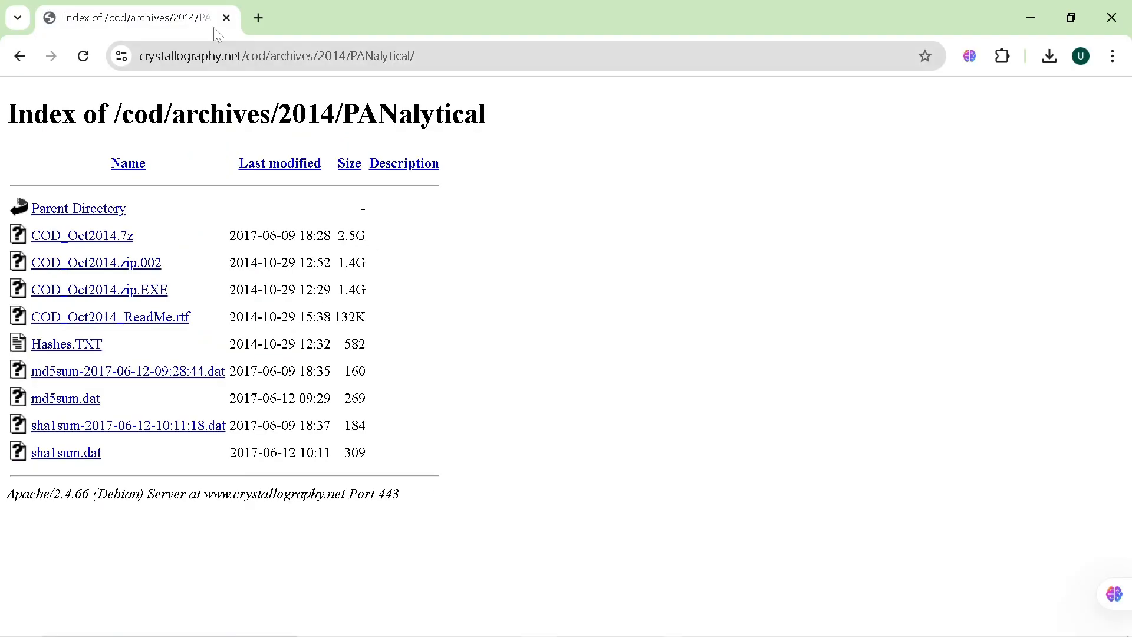
click(20, 56)
scroll(449, 247, up, 15)
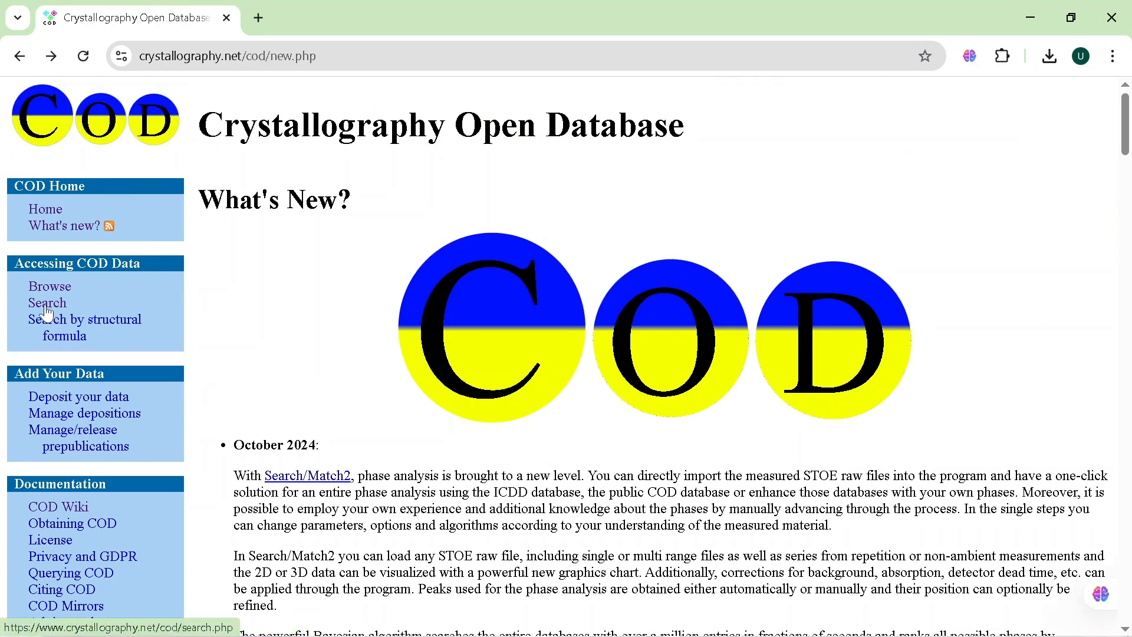
click(46, 304)
click(701, 299)
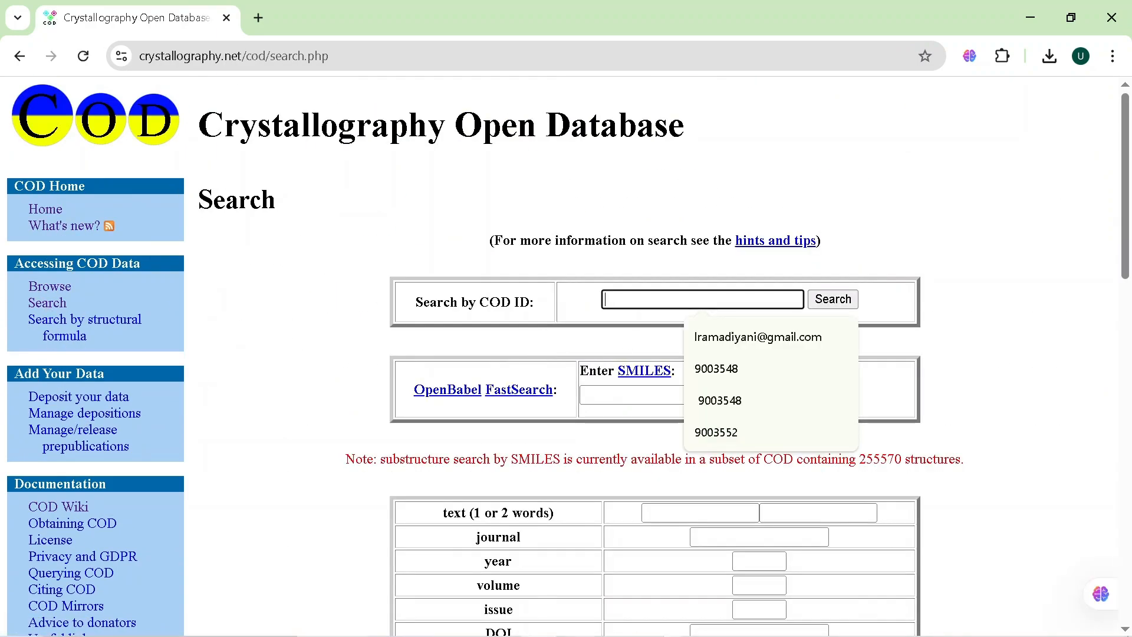
- Search the database for COD ID 9003548 and download the CIF file of that entry
right_click(636, 300)
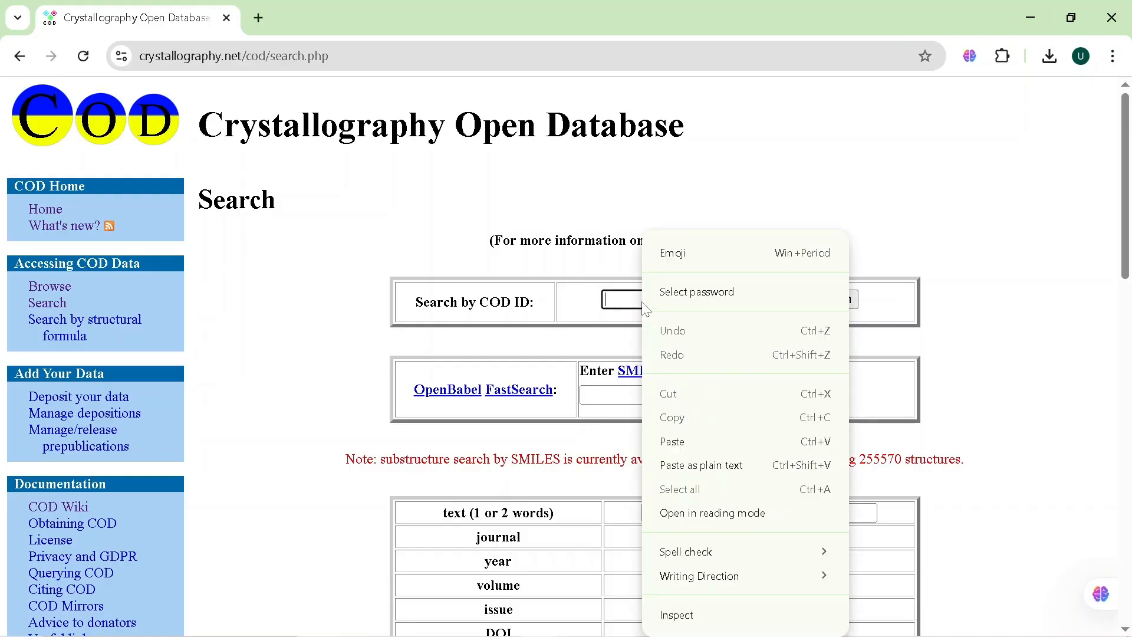
click(706, 447)
click(818, 299)
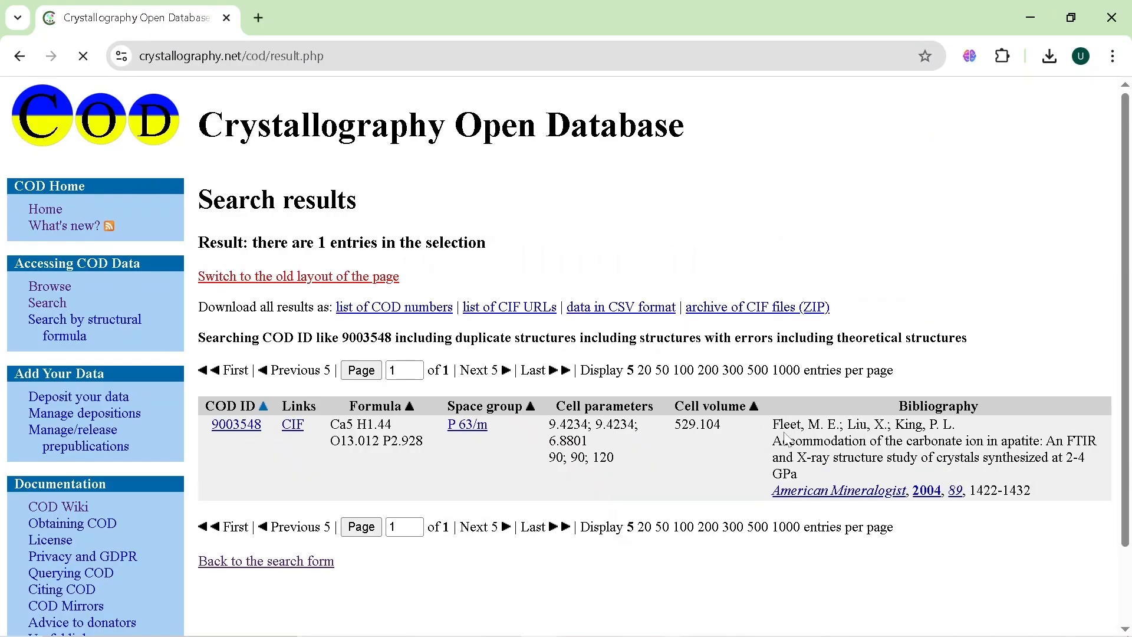
click(291, 434)
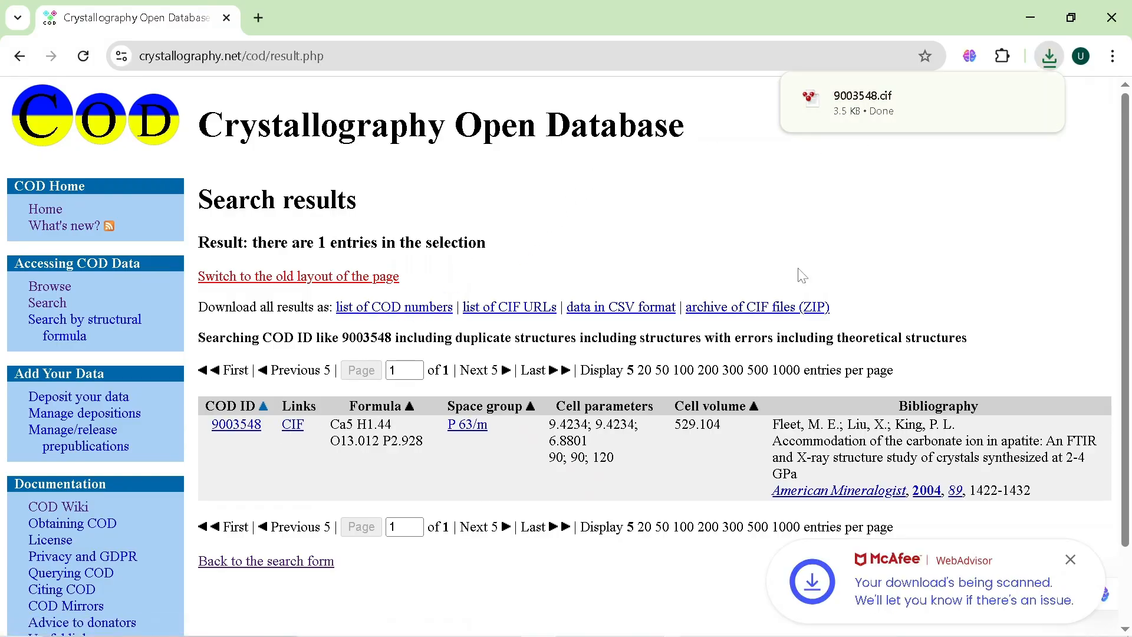
- Switch back to X'Pert HighScore Plus and insert 9003548.cif from the Downloads folder into the document
click(645, 625)
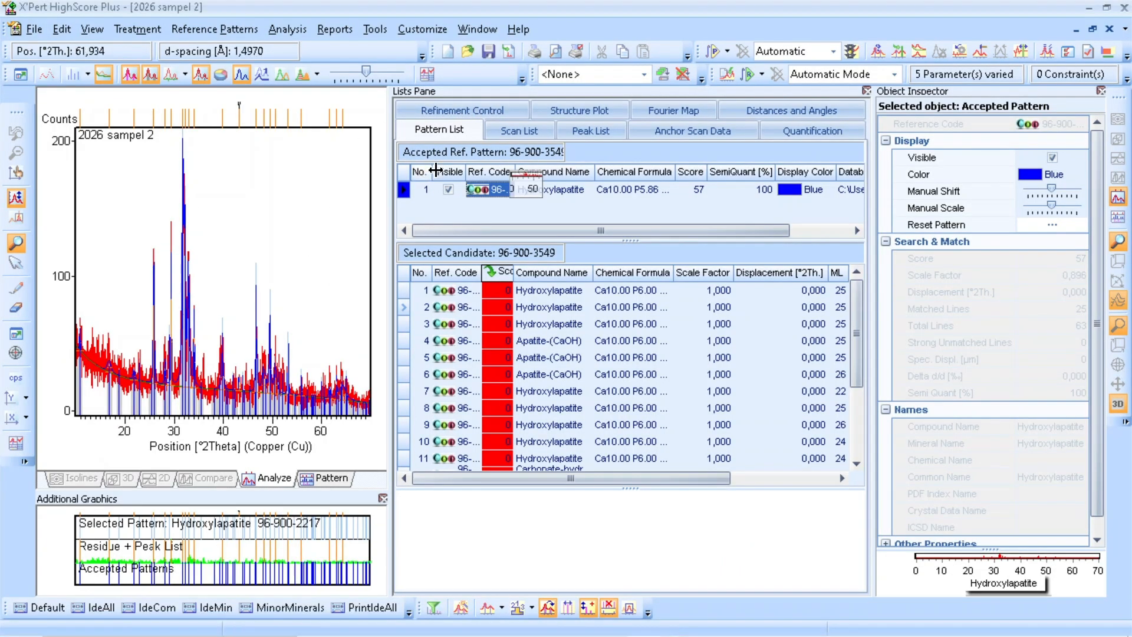
click(34, 29)
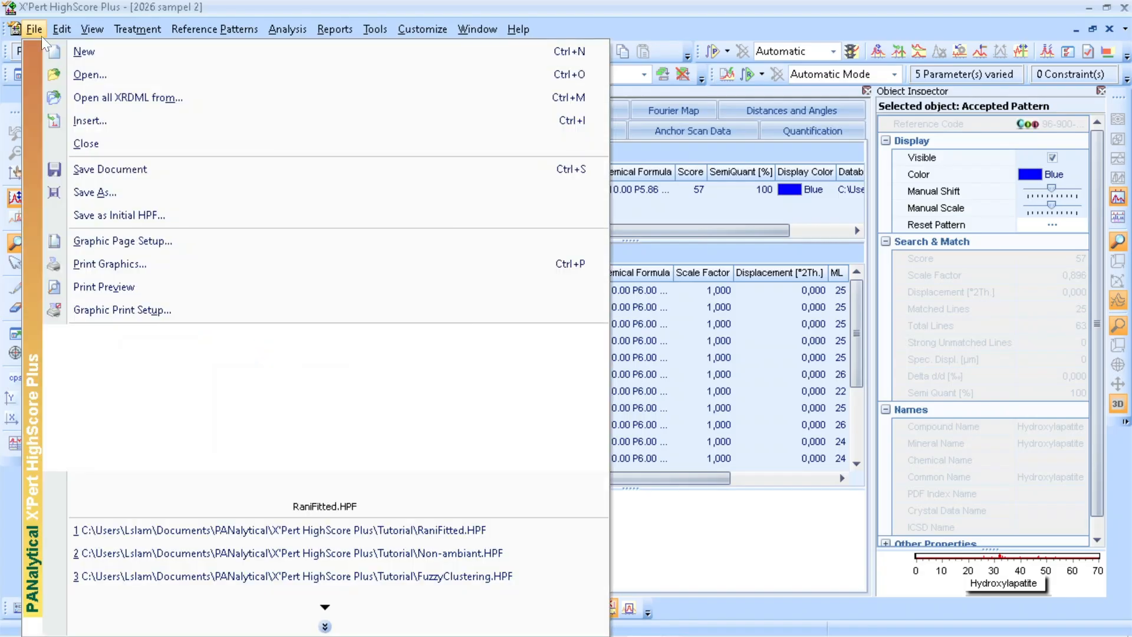
click(90, 120)
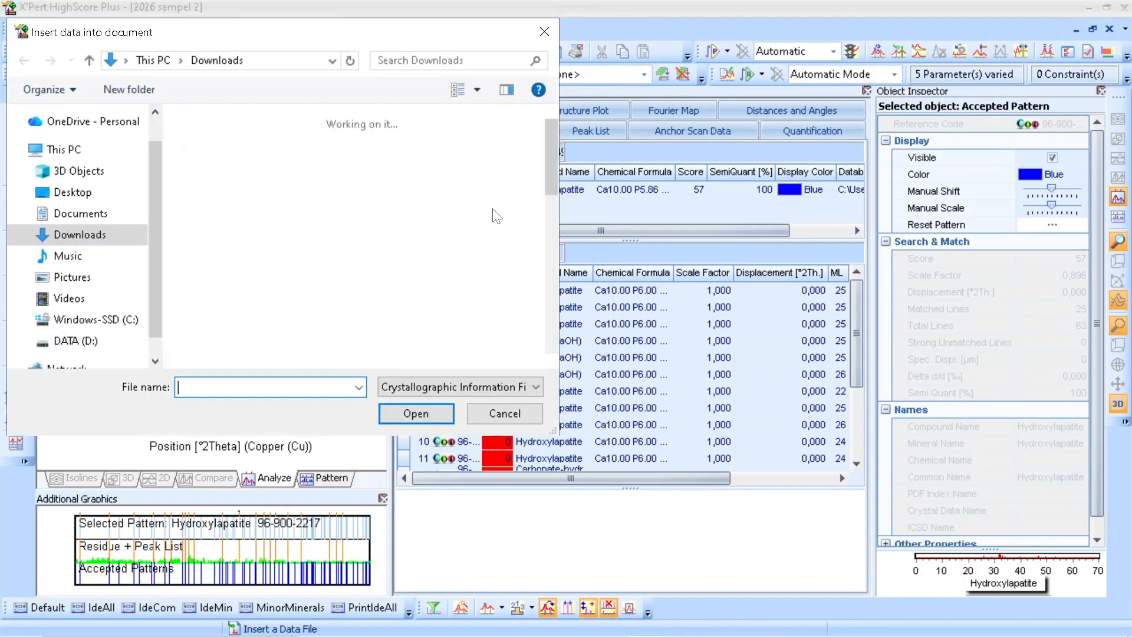
click(273, 158)
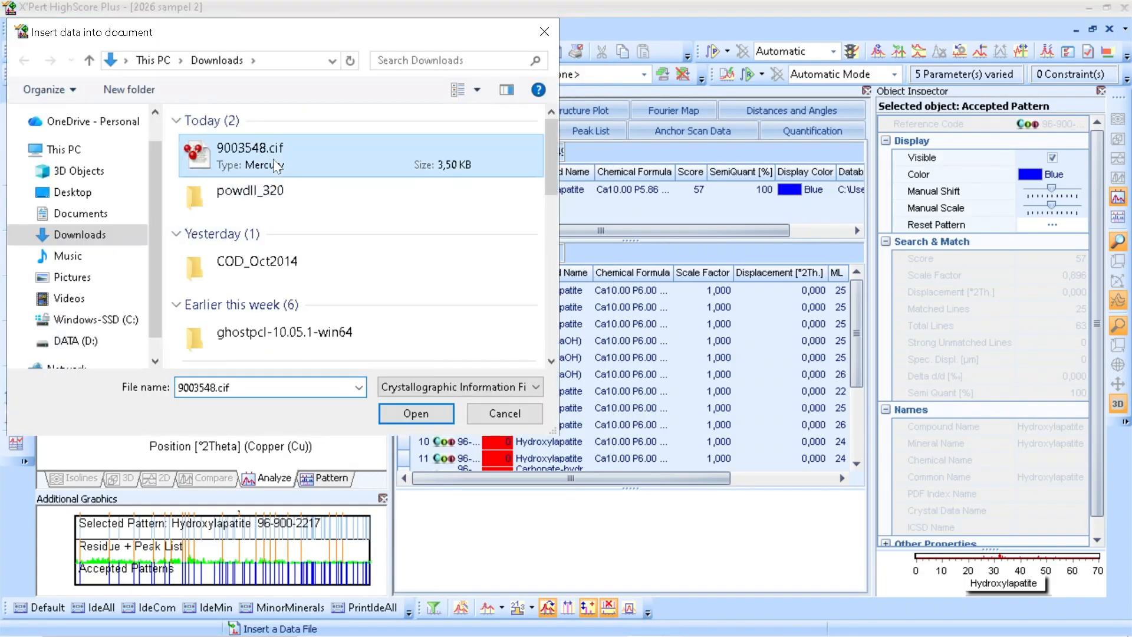
click(443, 412)
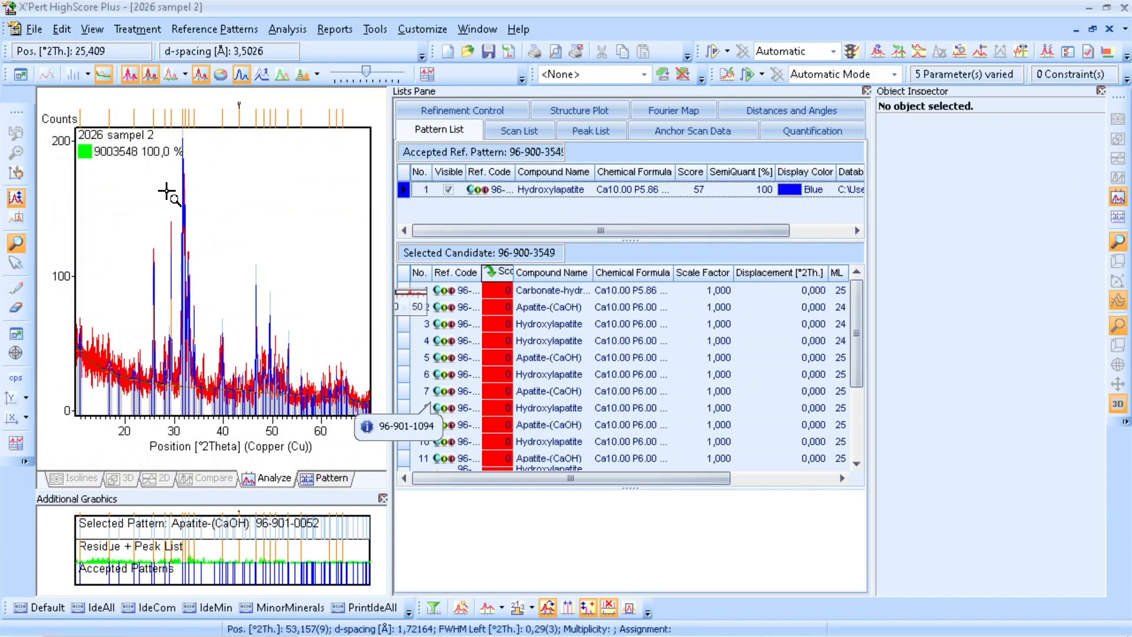
- Compare the scan's peak list with the 96-900-3549 reference lines in the Pattern view, and return to the Analyze view
click(195, 208)
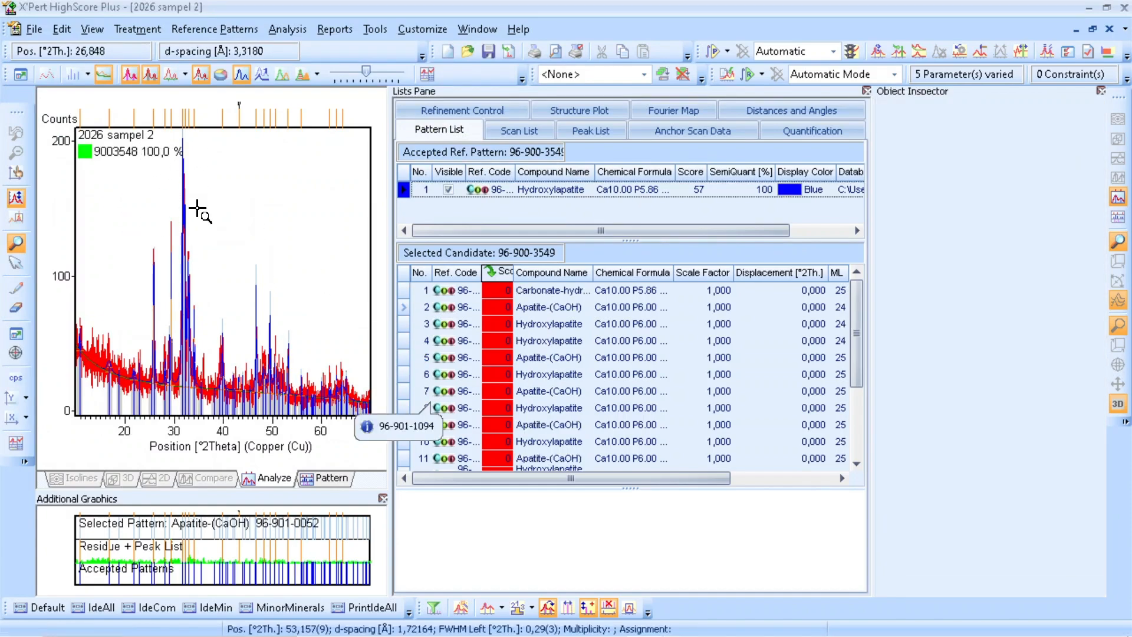
click(320, 480)
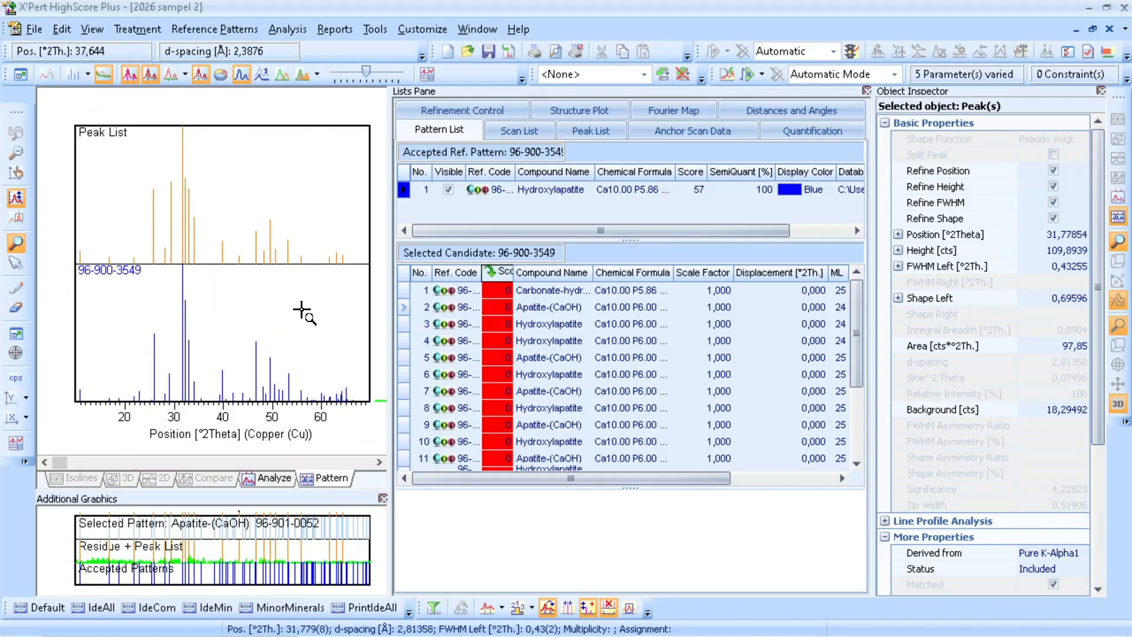
click(274, 483)
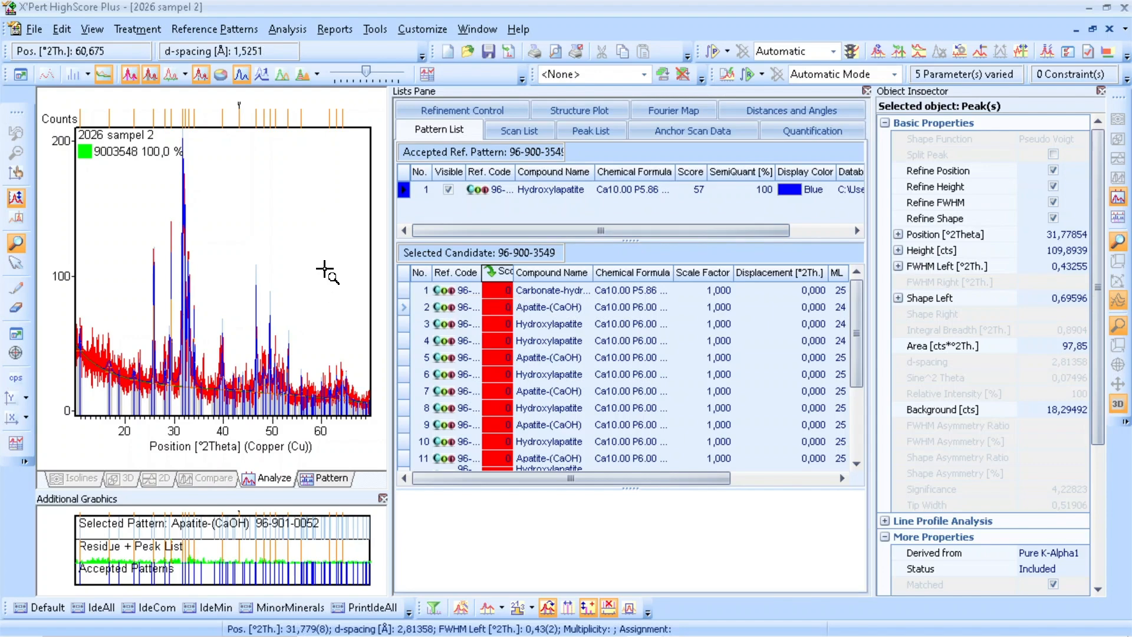
- Label all included peaks in the diffractogram with Position, d-spacing [Å] and HKL
right_click(324, 269)
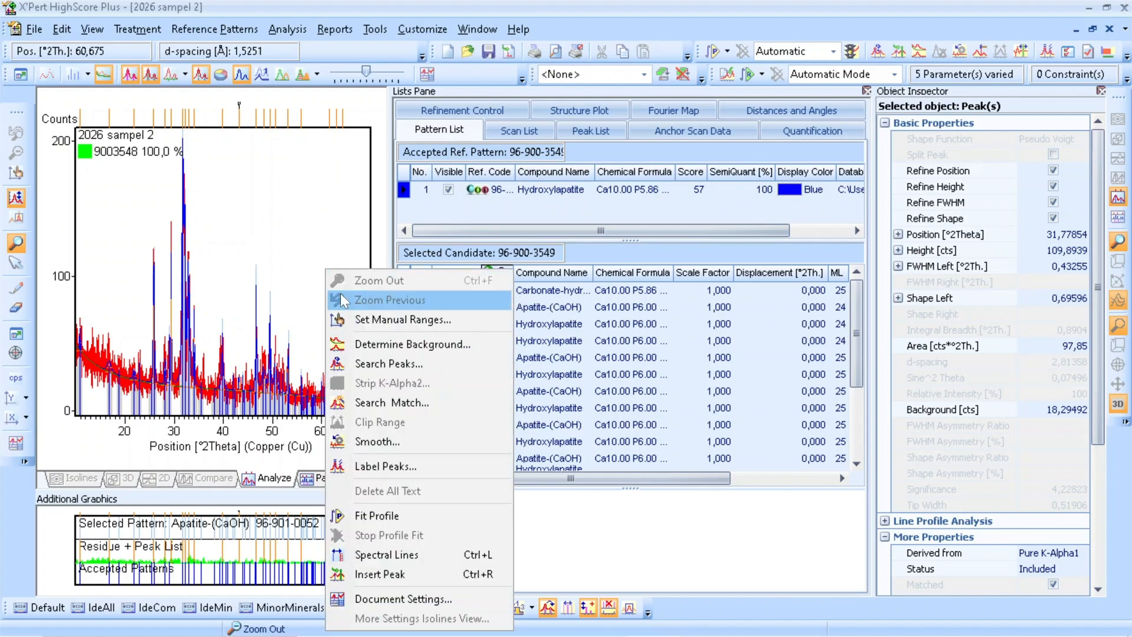
click(381, 466)
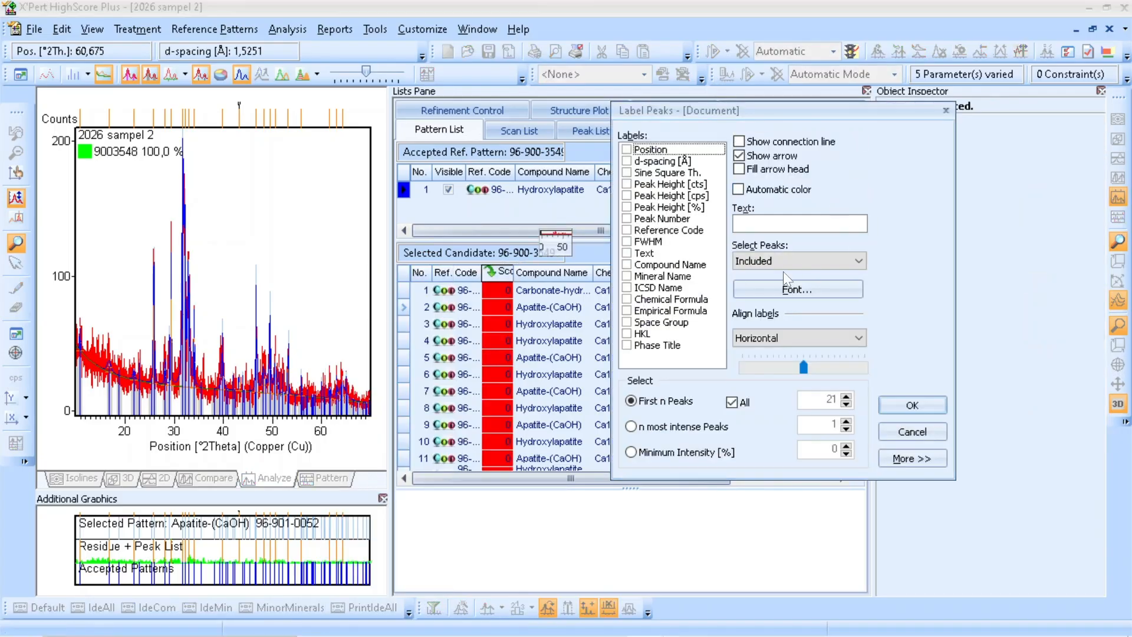
click(627, 149)
click(627, 161)
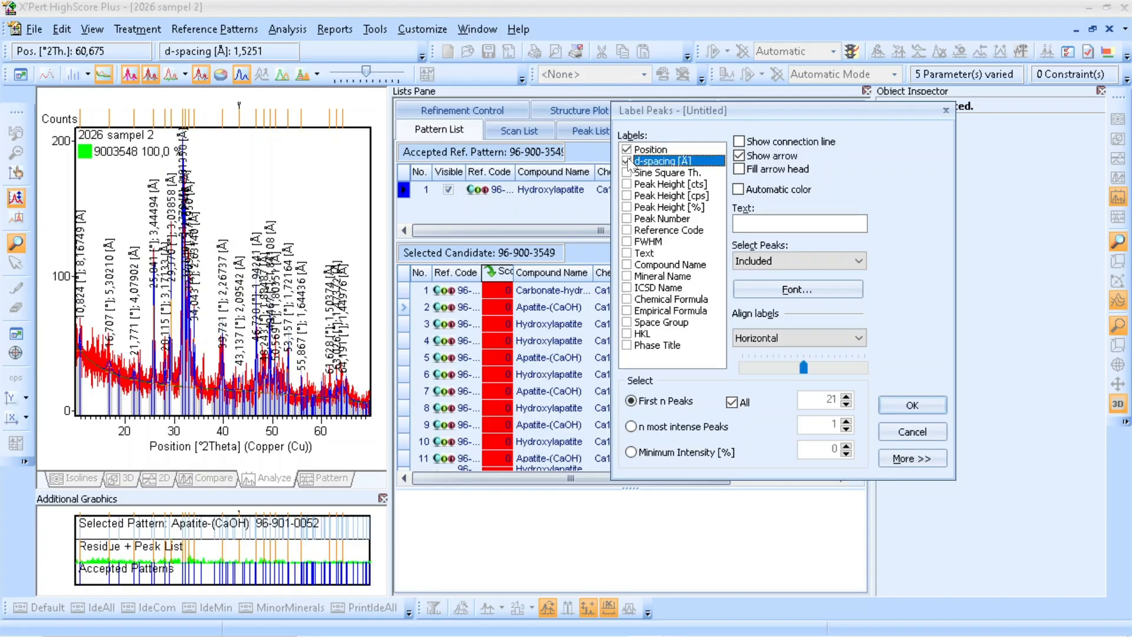
click(626, 335)
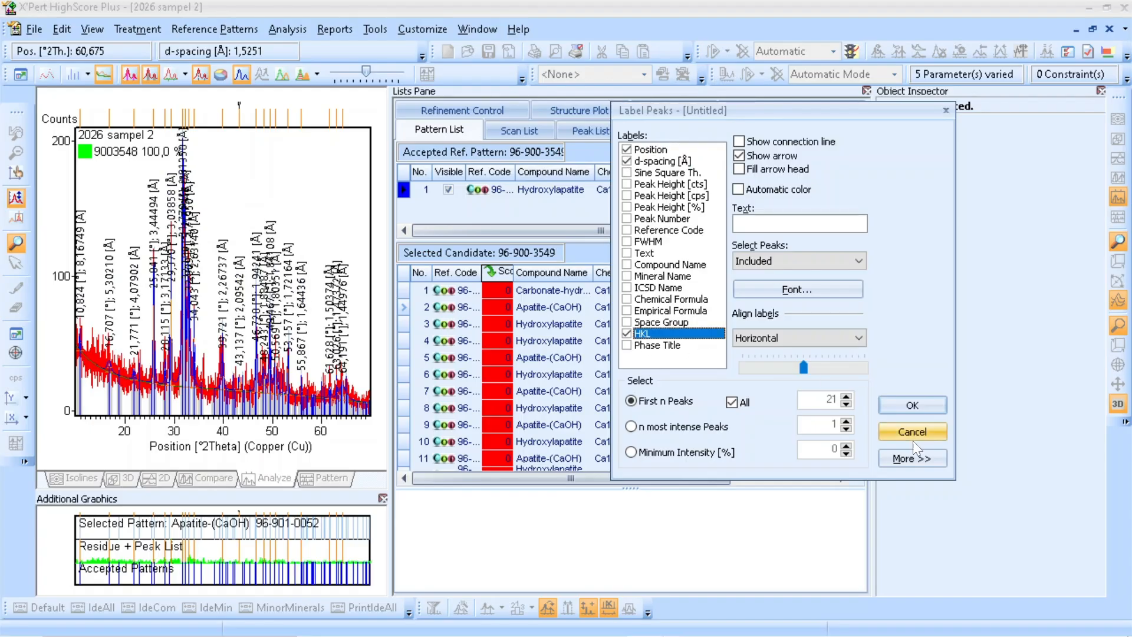
click(901, 409)
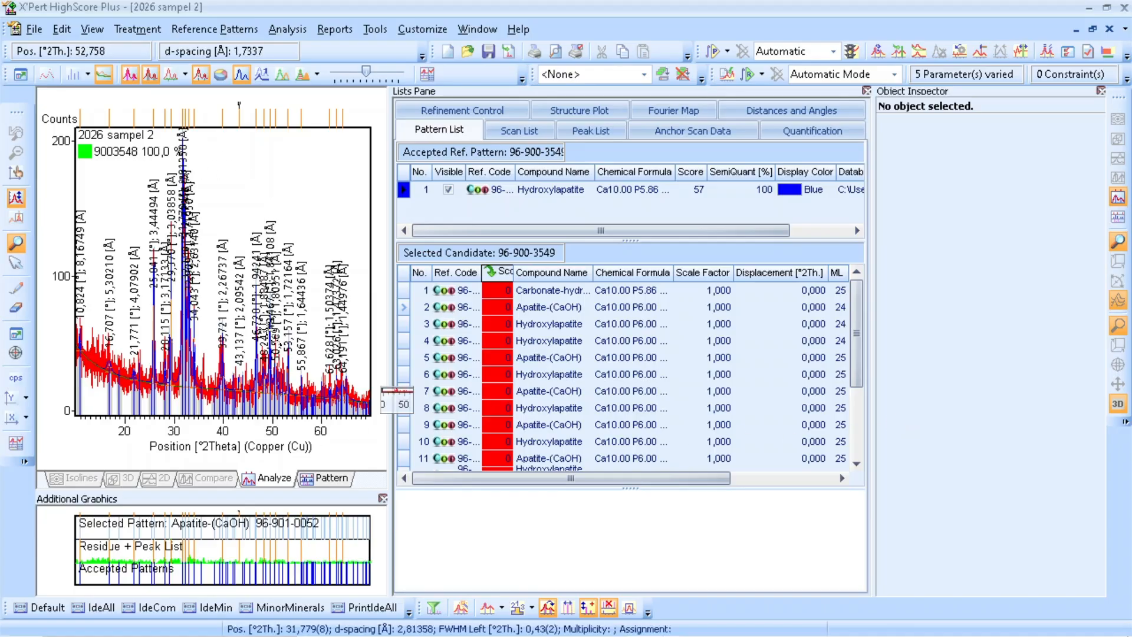
- Open unit cell refinement for structure 9003548 and run the space group test using peaks only
click(147, 375)
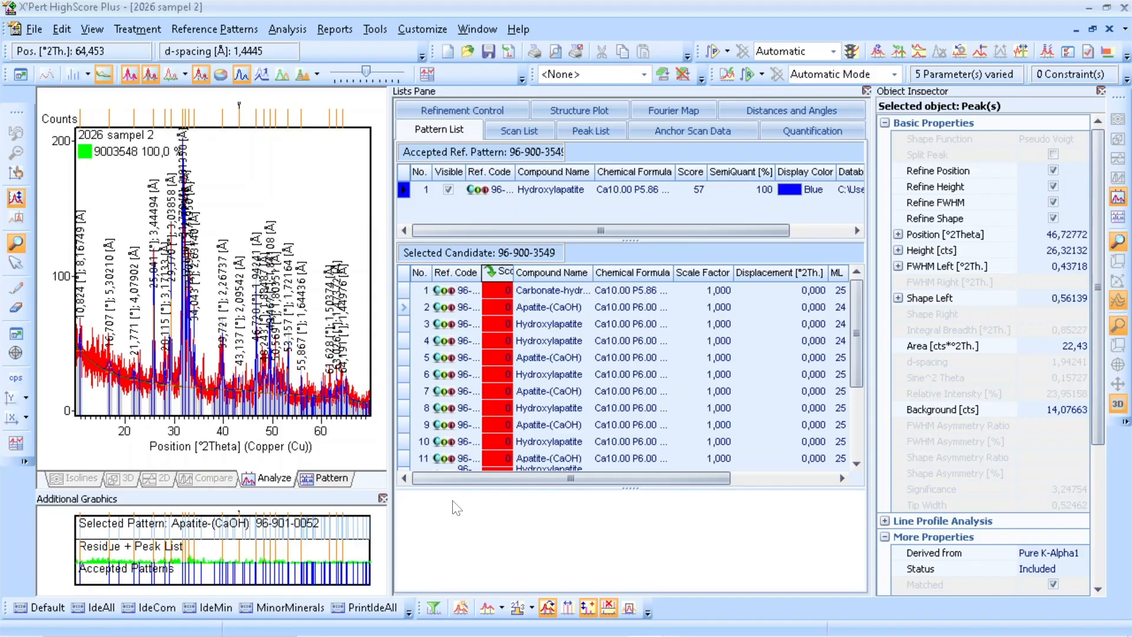
click(306, 30)
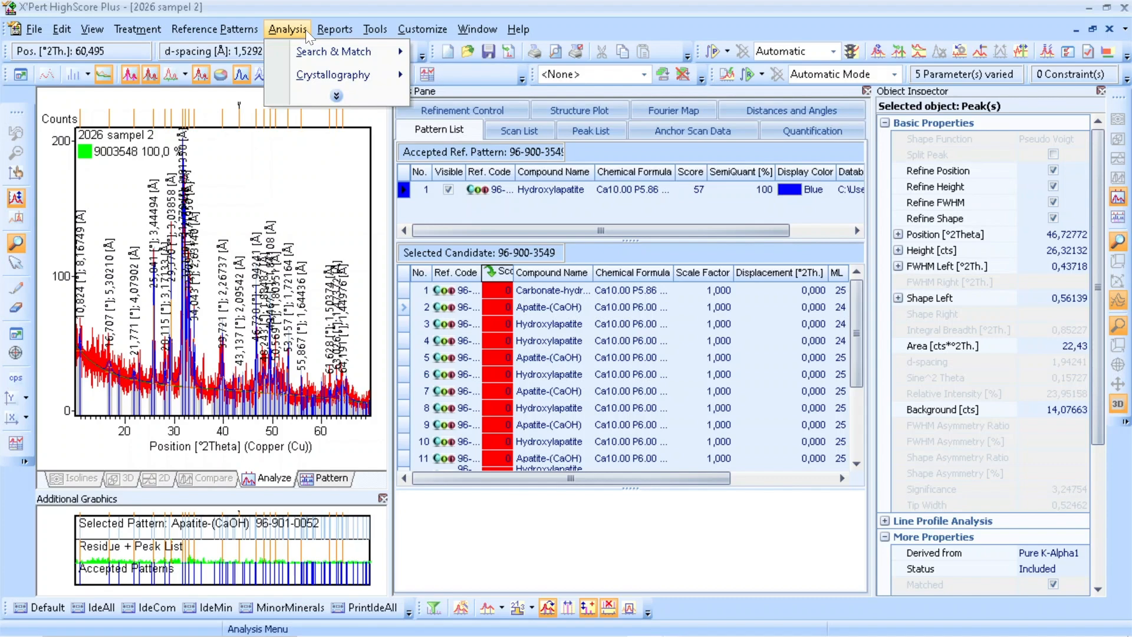
mouse_move(323, 71)
mouse_move(481, 101)
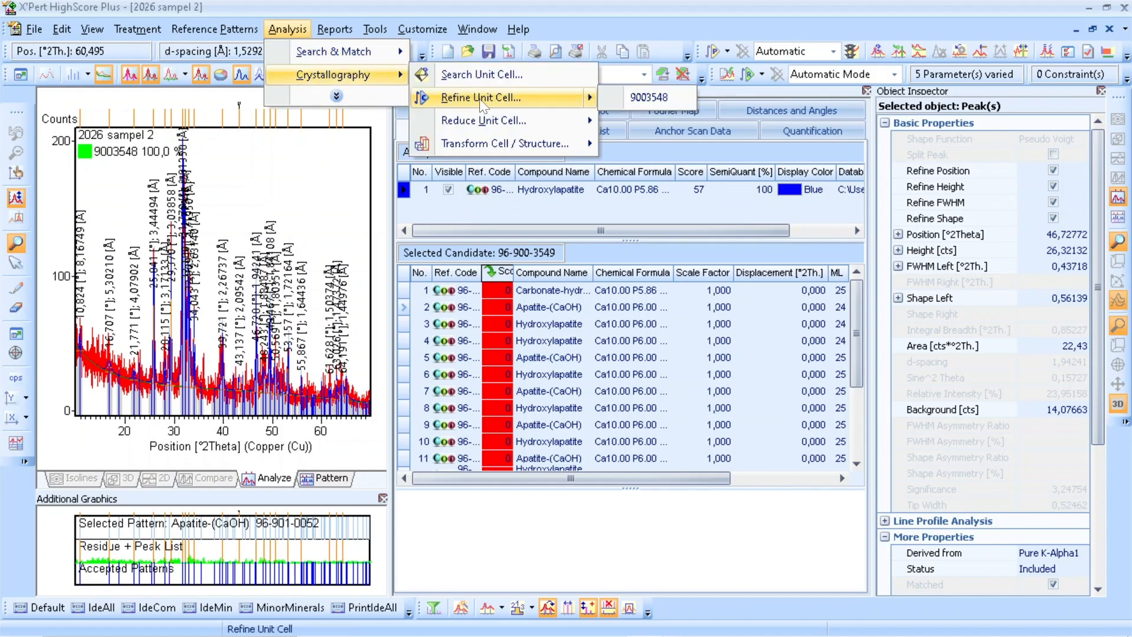
click(669, 99)
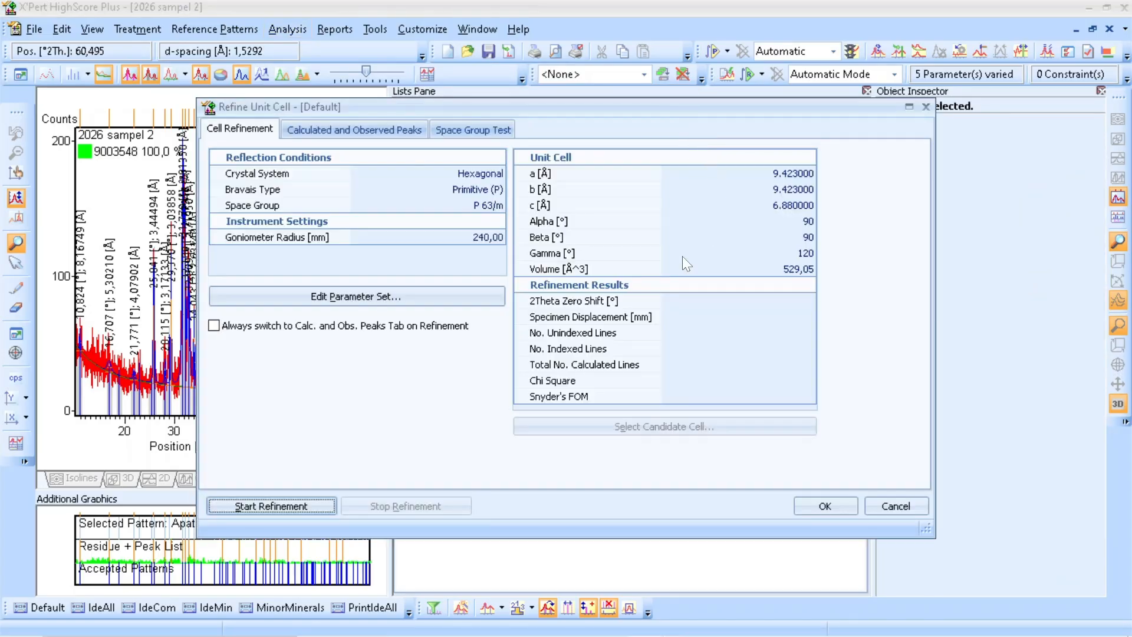
click(468, 133)
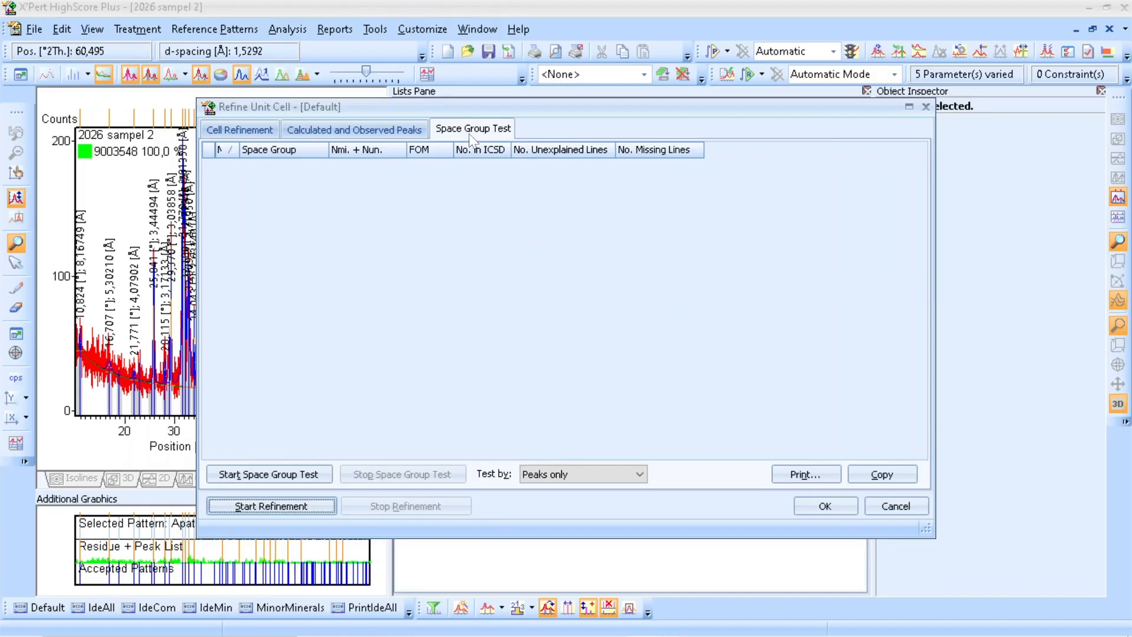
click(276, 479)
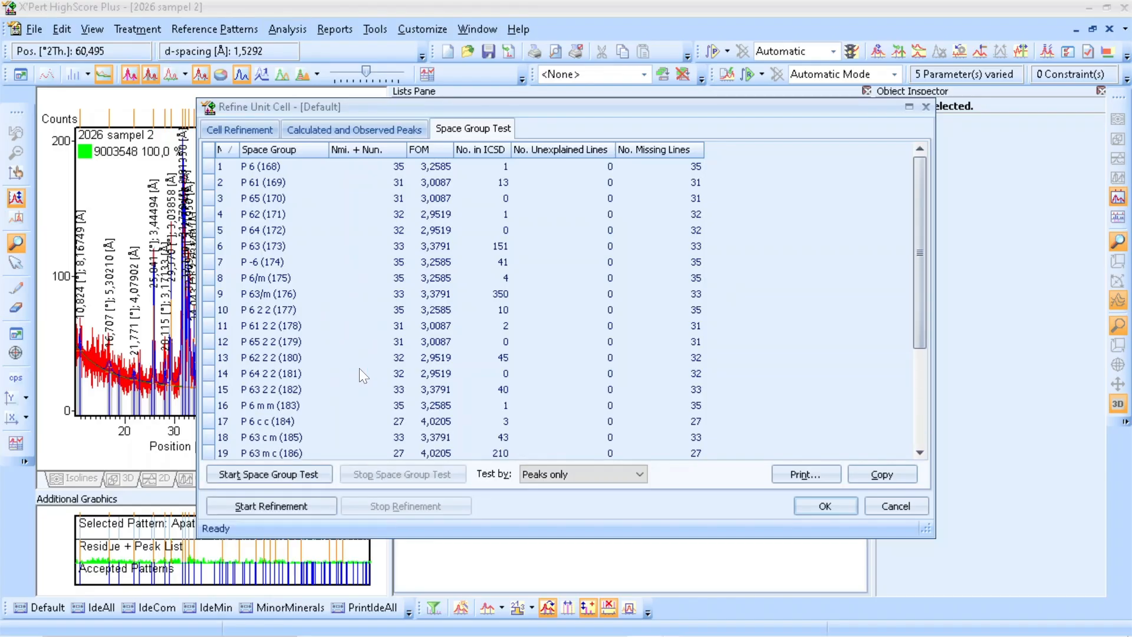
- Run the unit cell refinement of 9003548 from the calculated and observed peaks and accept the result
click(387, 129)
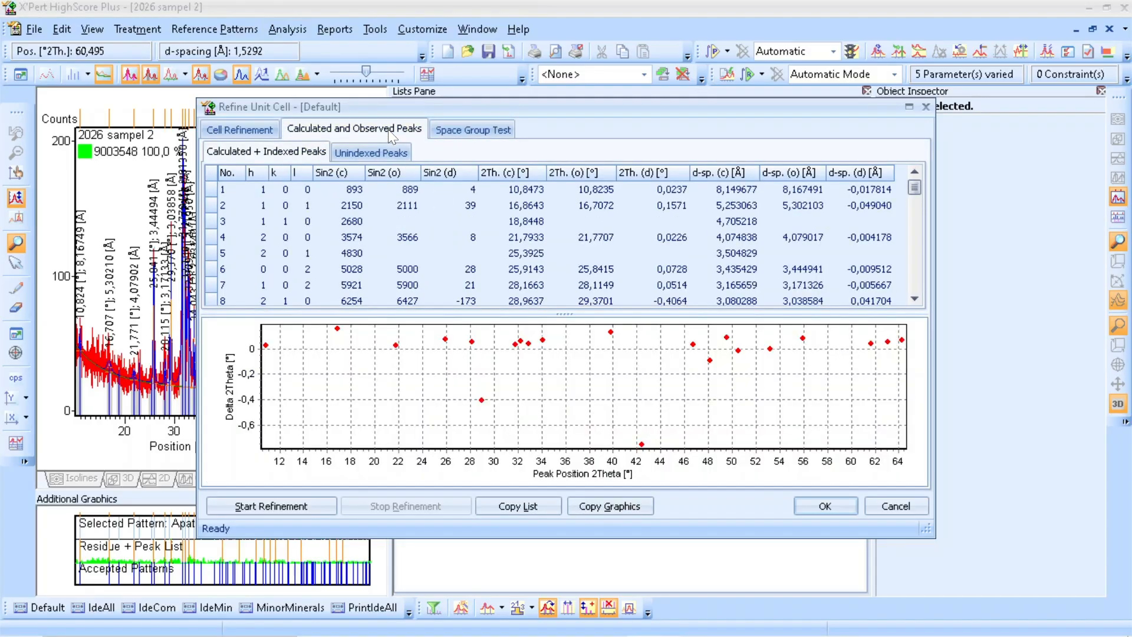
click(309, 511)
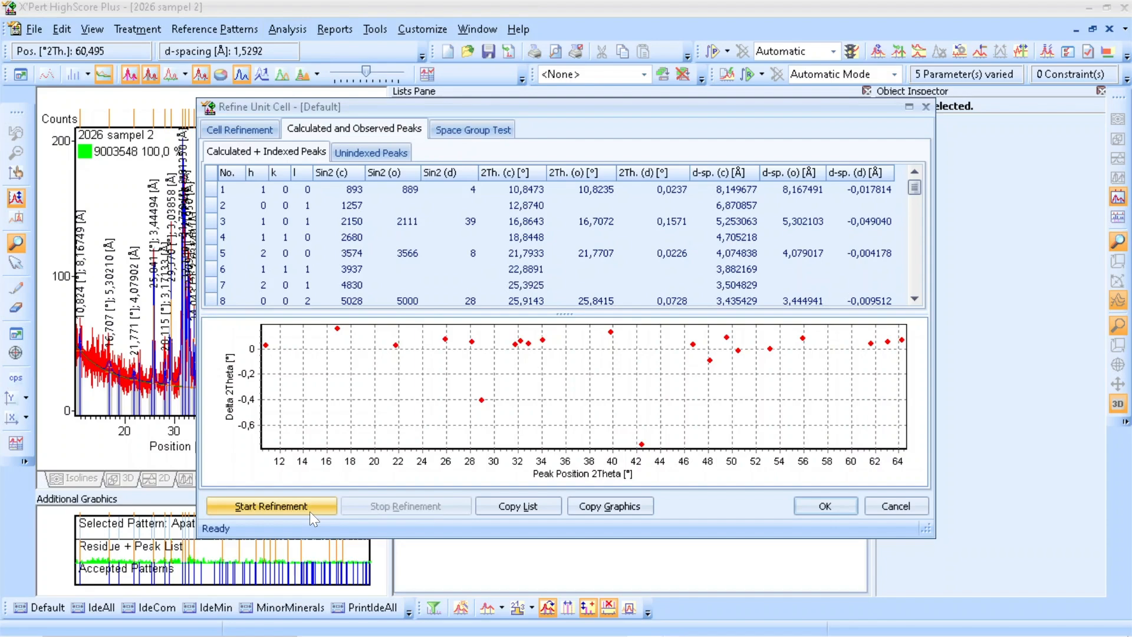
click(806, 514)
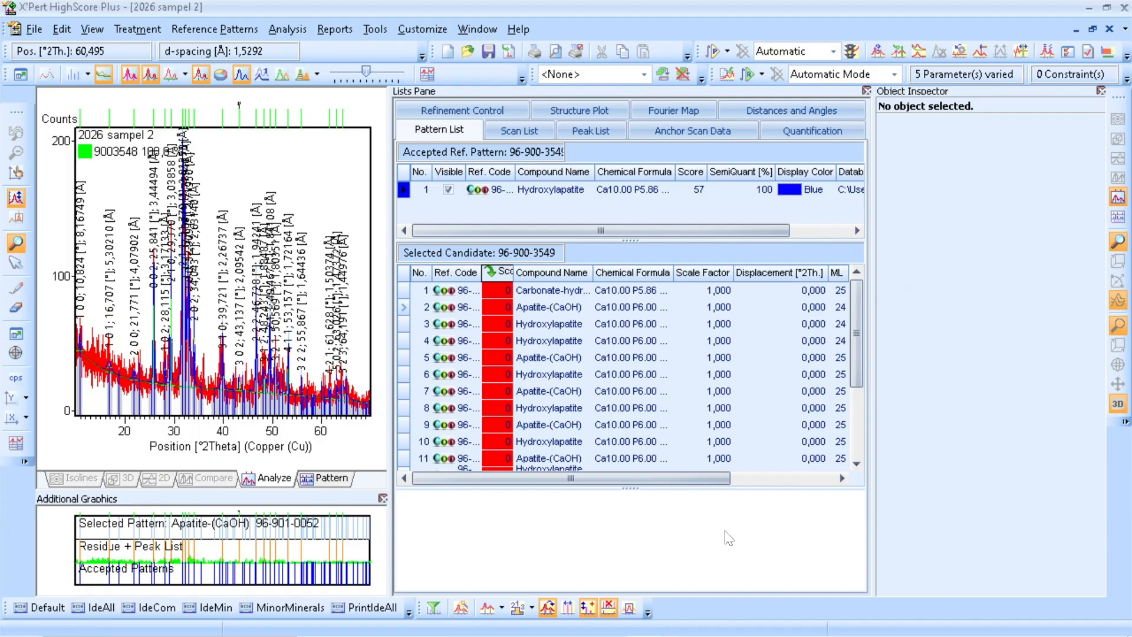
- Examine the HKL indices and 9003548 assignments in the peak list, starting with the first peak
click(596, 134)
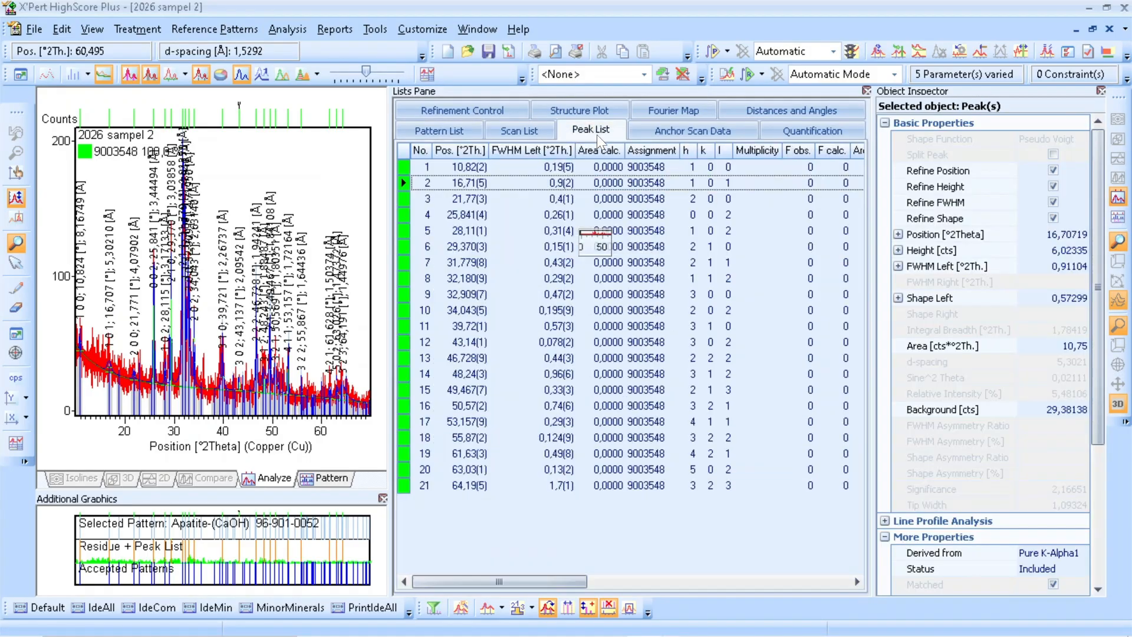
click(516, 169)
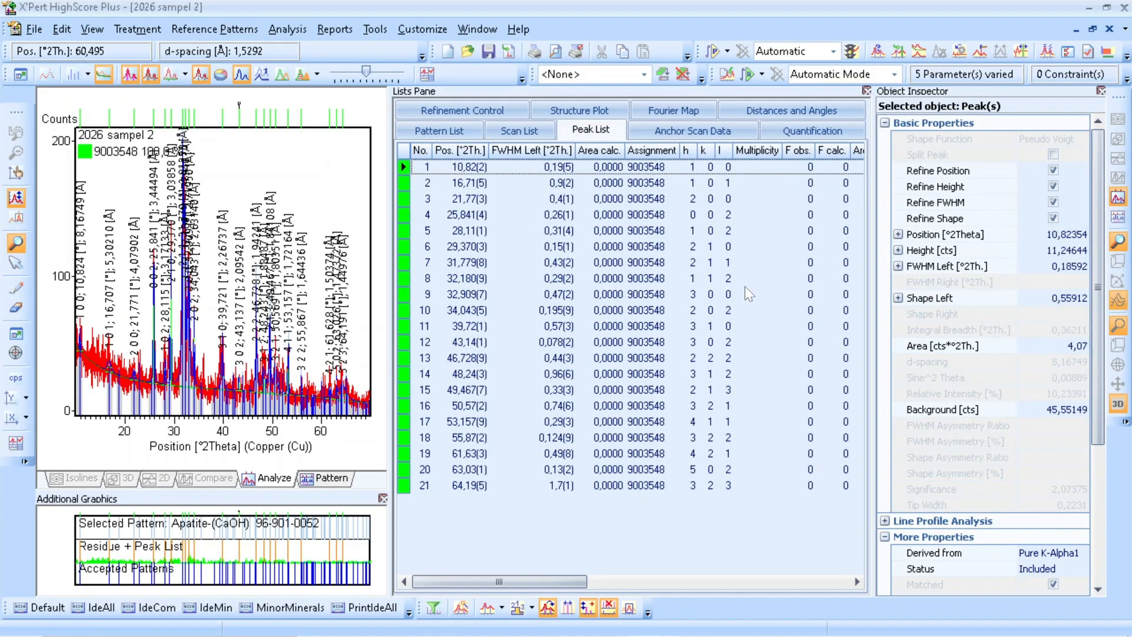